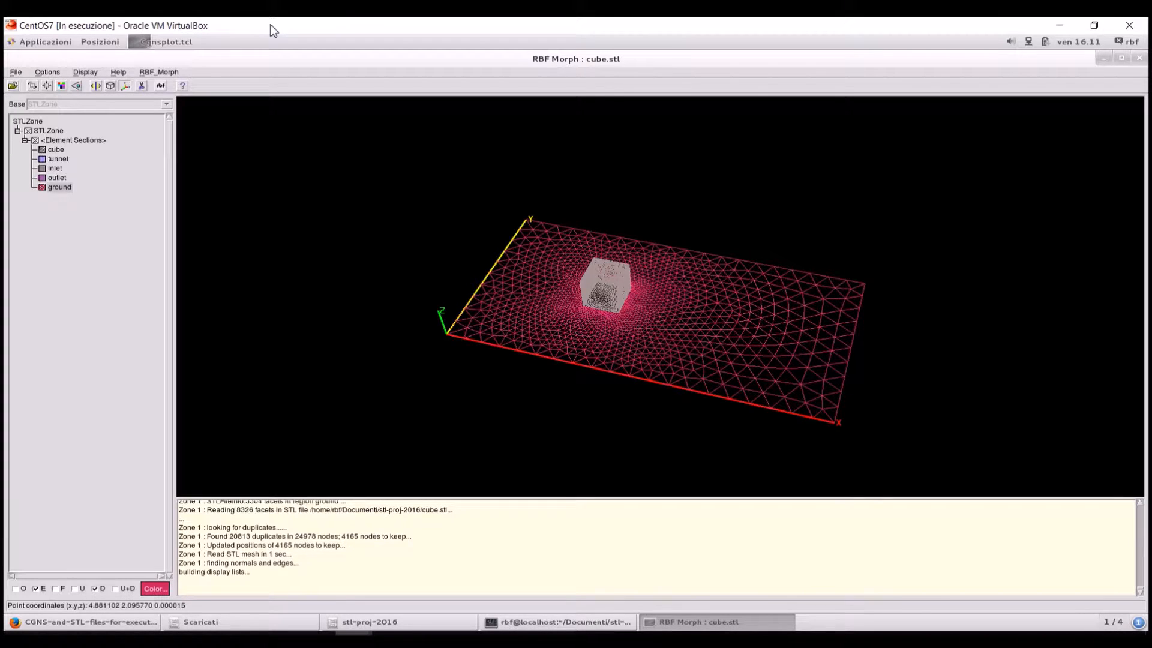
Examine the cube and ground surface meshes of cube.stl up close.
drag(621, 341, 621, 324)
click(725, 334)
mouse_move(726, 334)
mouse_down()
mouse_move(717, 352)
mouse_move(720, 338)
mouse_up()
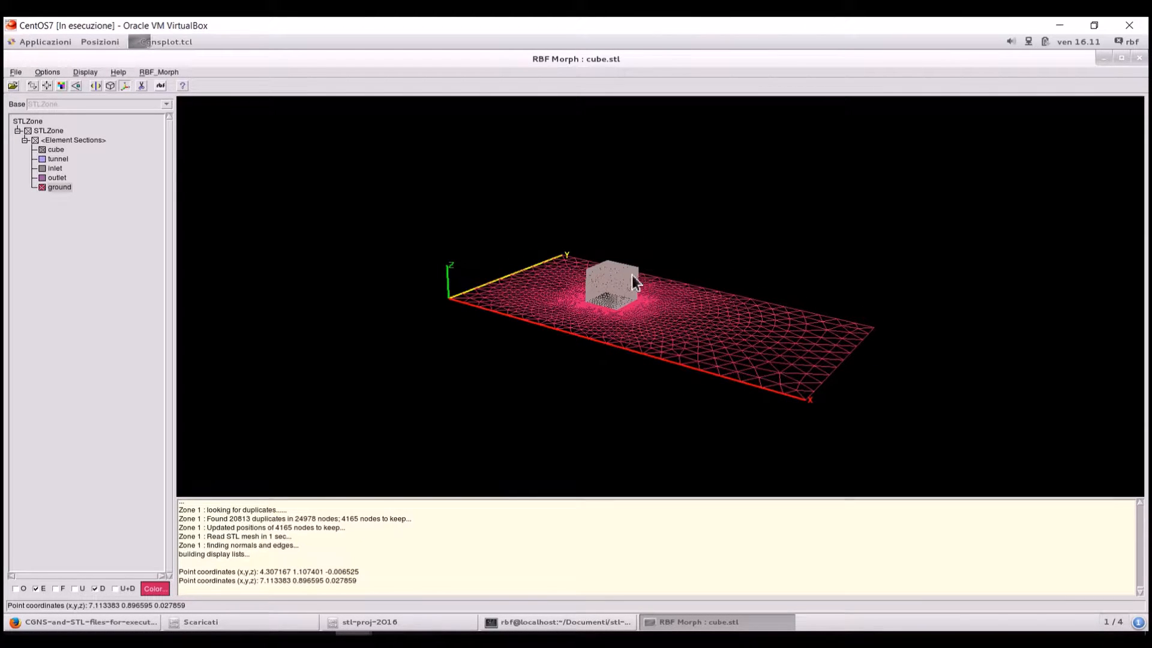
right_drag(668, 303, 664, 395)
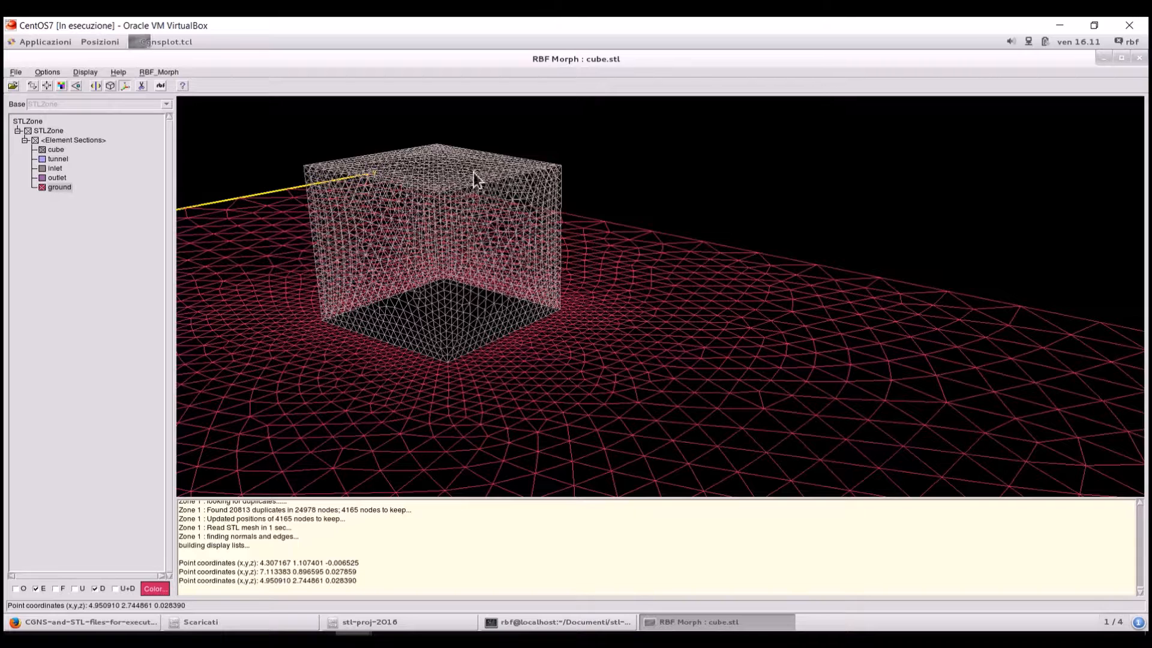
Load fillet30_cm.stl and display its Fillet surface fitted to the view from an oblique angle.
click(18, 86)
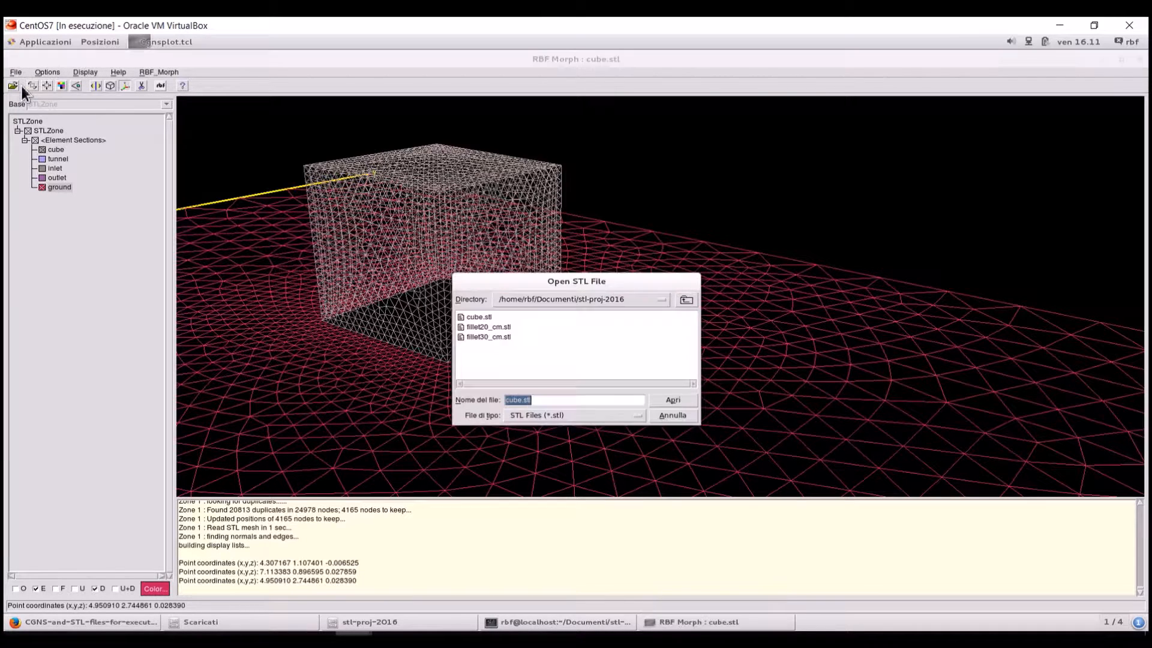
click(506, 337)
double_click(505, 337)
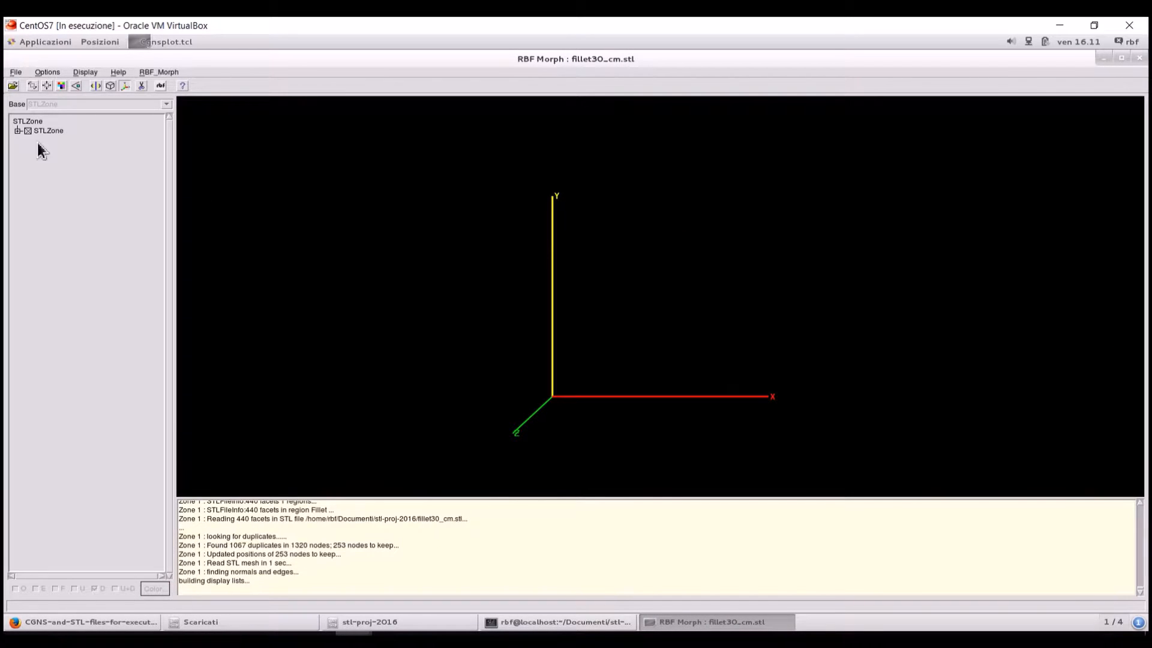
click(18, 132)
click(45, 152)
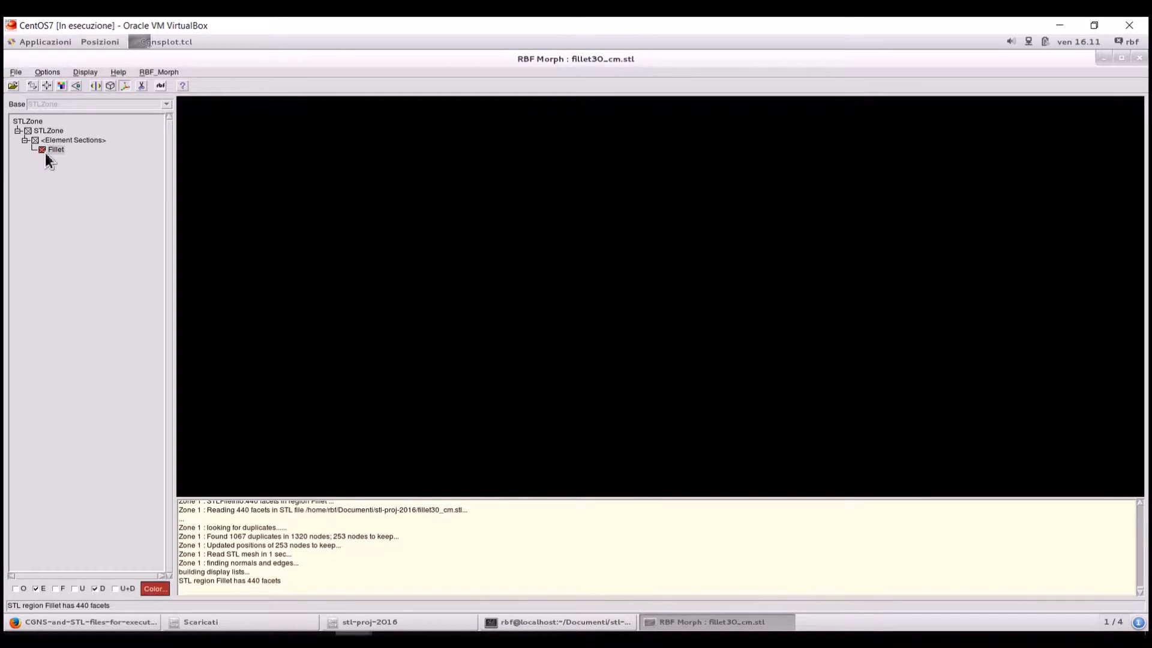
click(47, 86)
drag(807, 330, 736, 214)
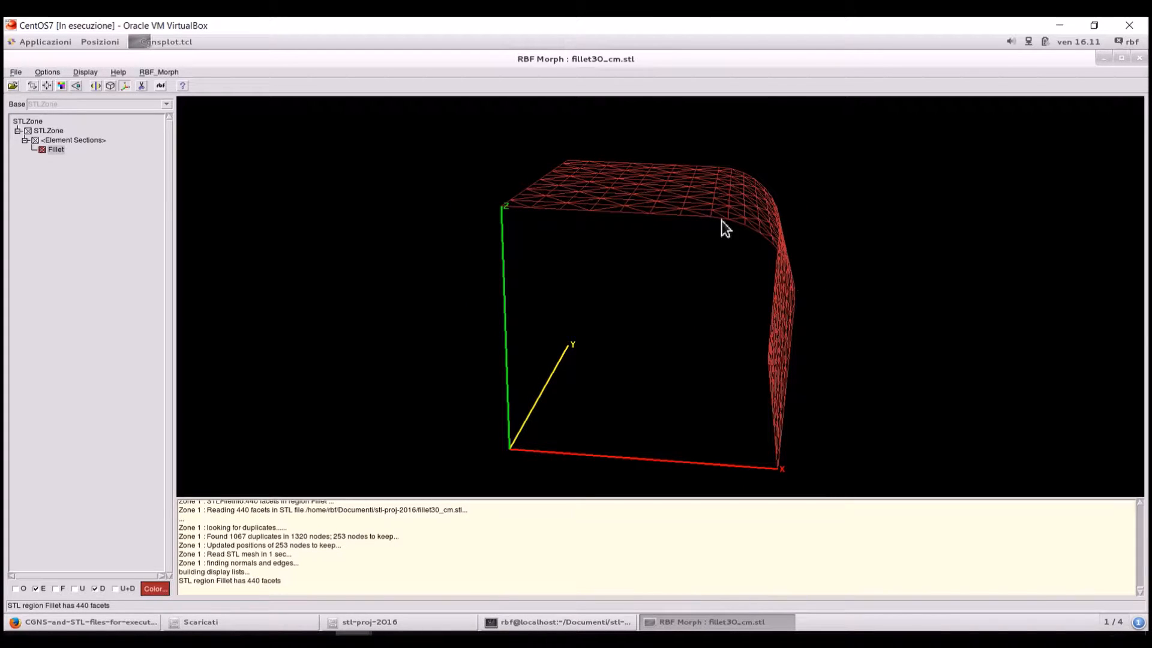
drag(765, 262, 757, 280)
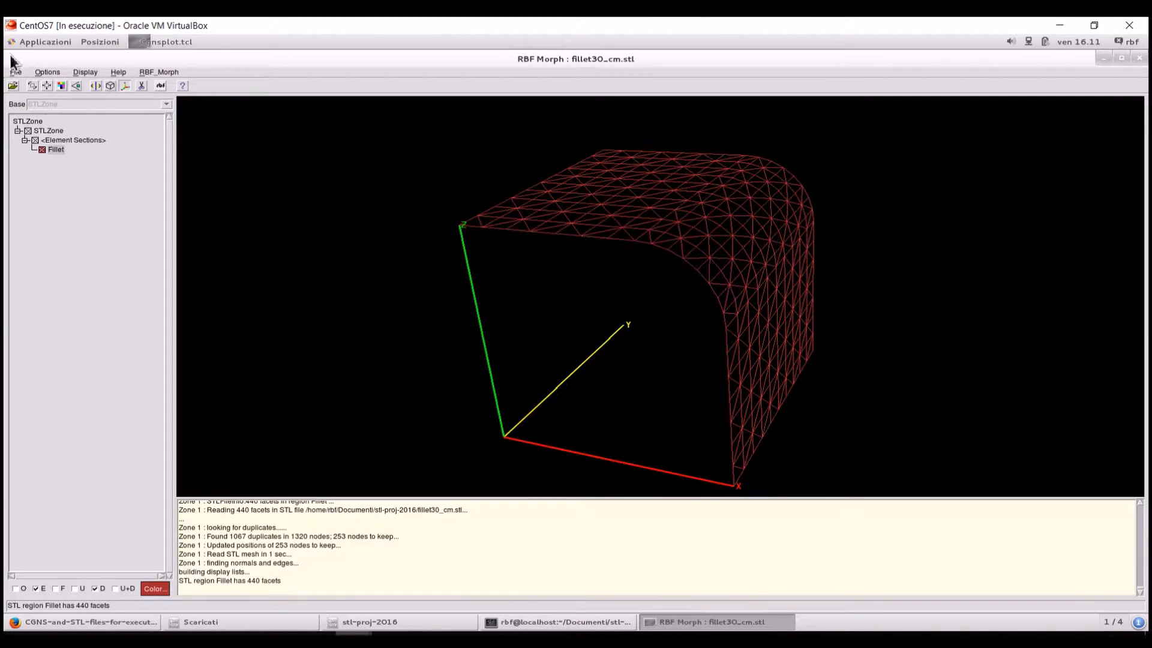
Load the CGNS mesh file tut_01_wind_tunnel_cube.cgns.
click(16, 72)
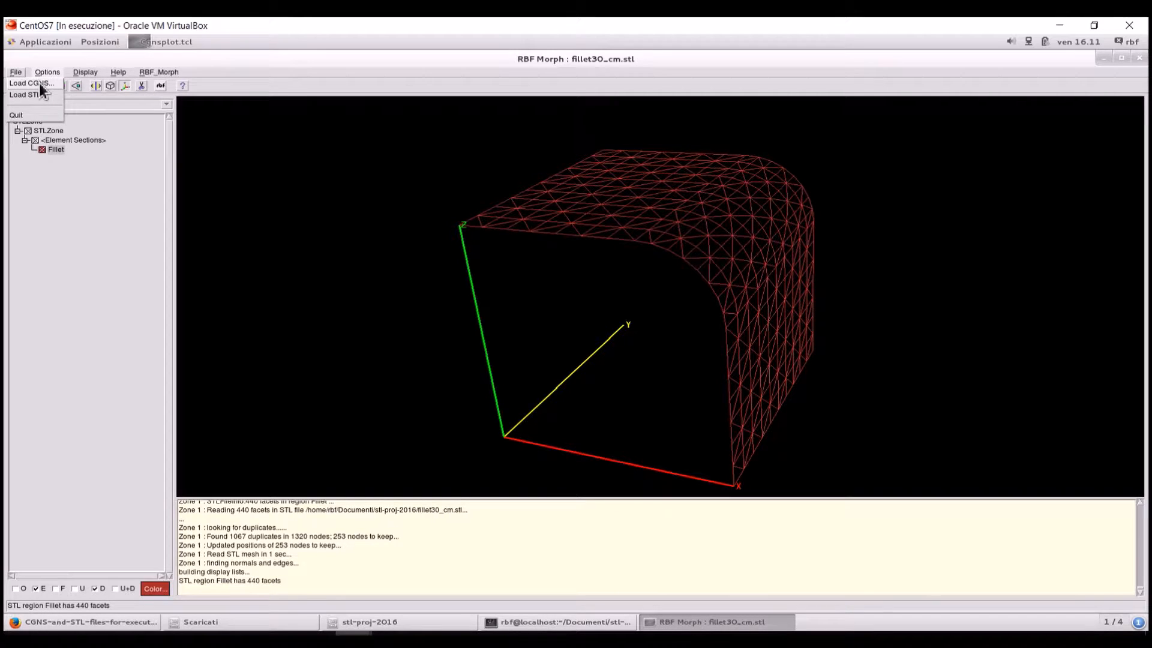
click(38, 83)
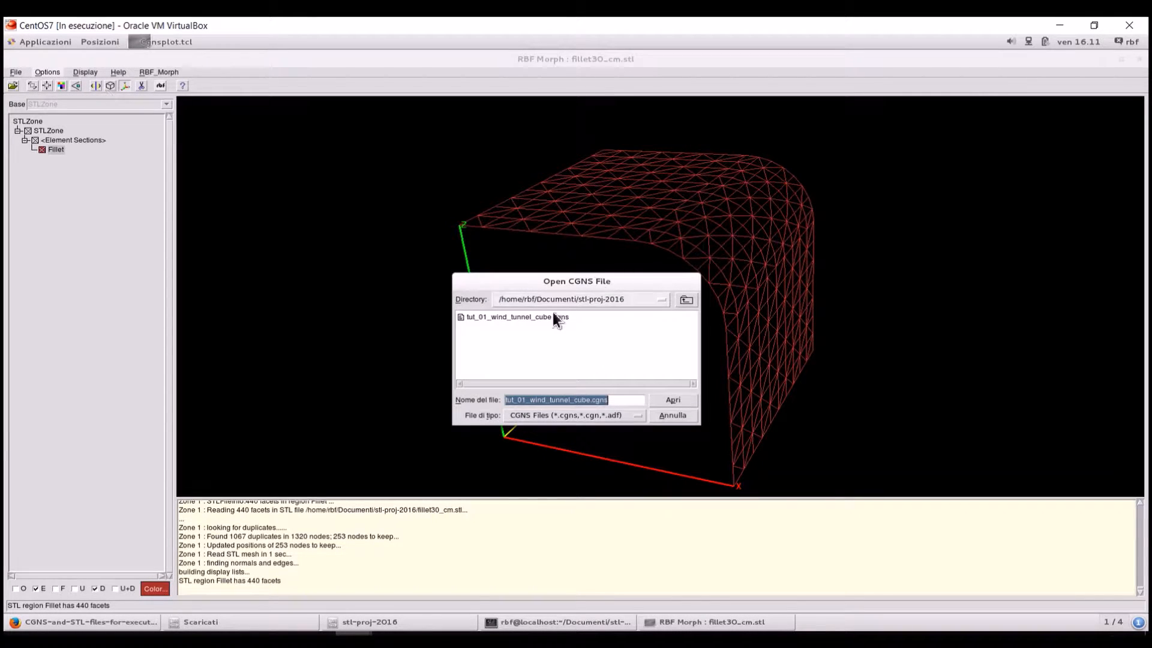
double_click(541, 318)
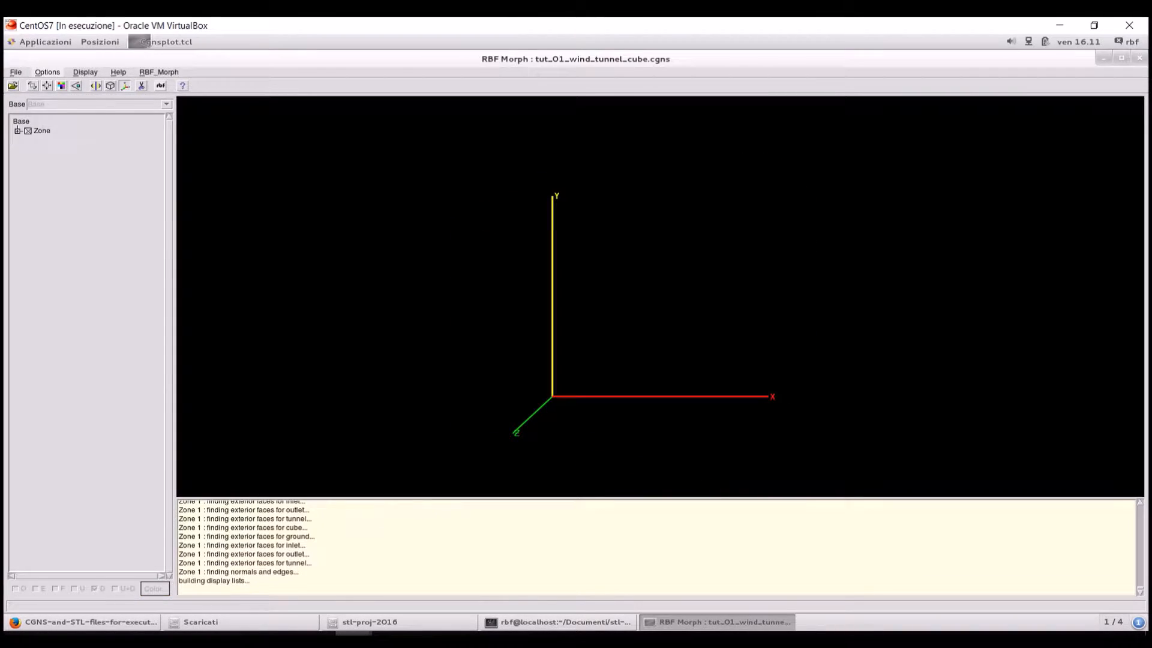
Turn on the cube and ground element sections and fit the model to the view.
click(19, 131)
click(25, 140)
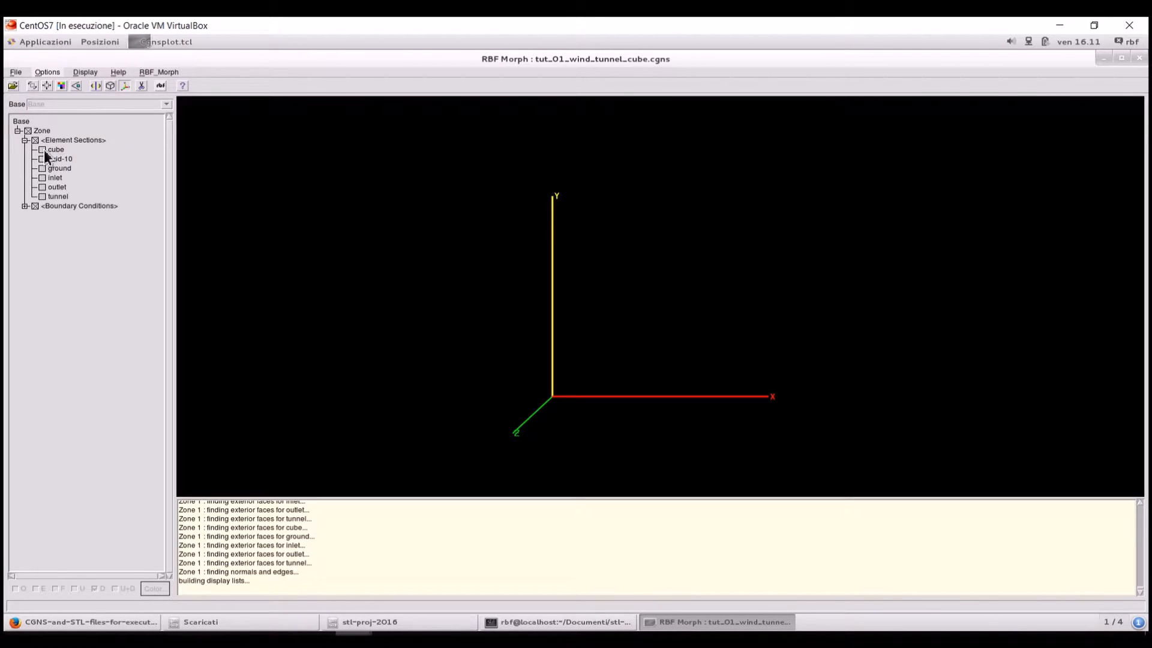
click(42, 149)
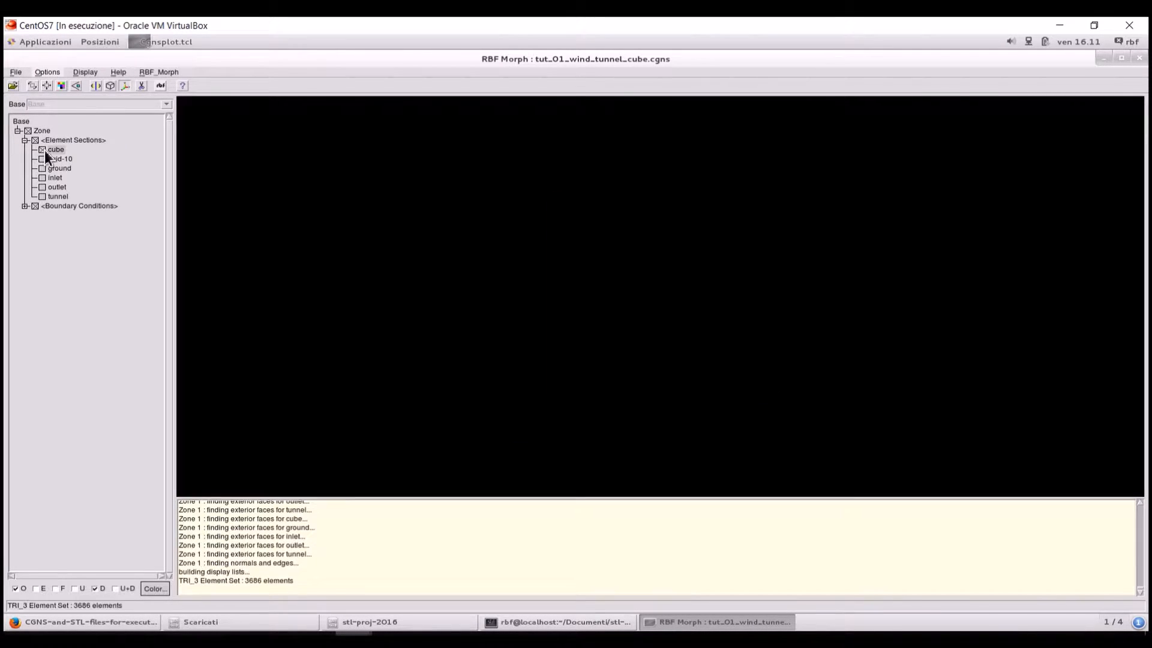
click(47, 197)
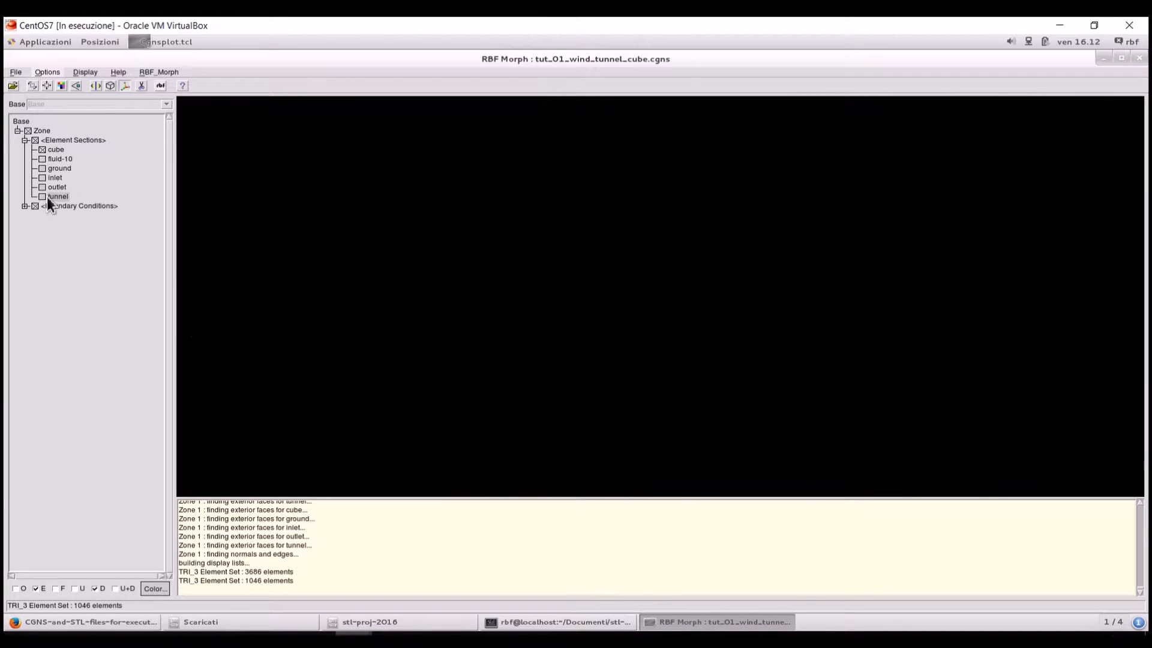
click(42, 169)
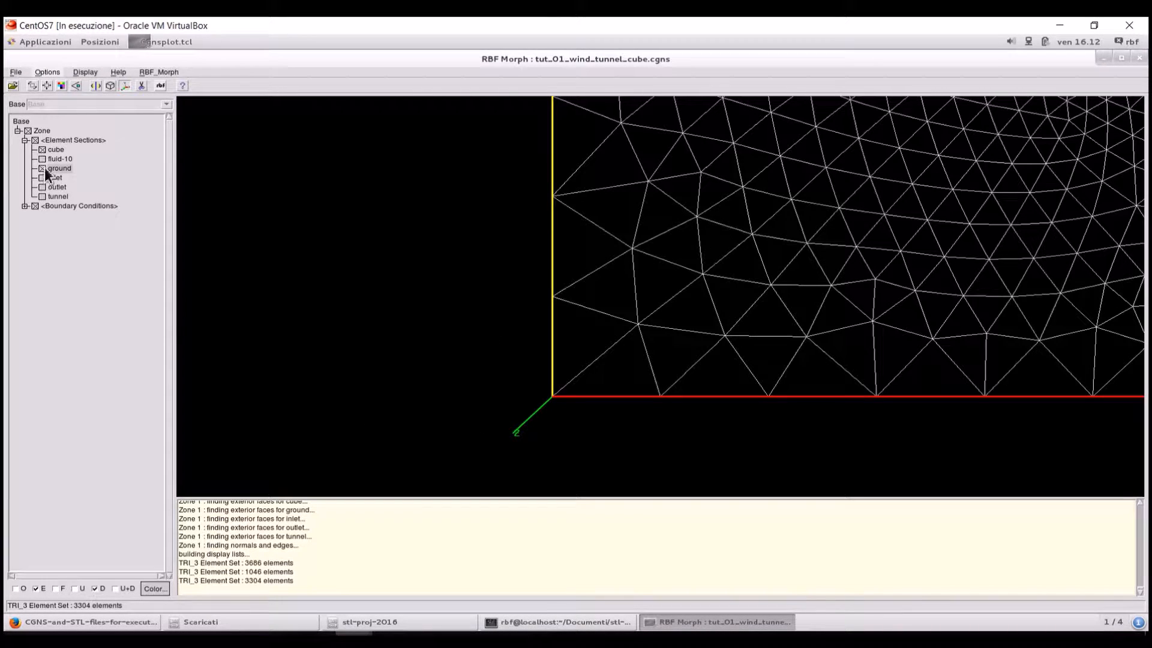
click(46, 86)
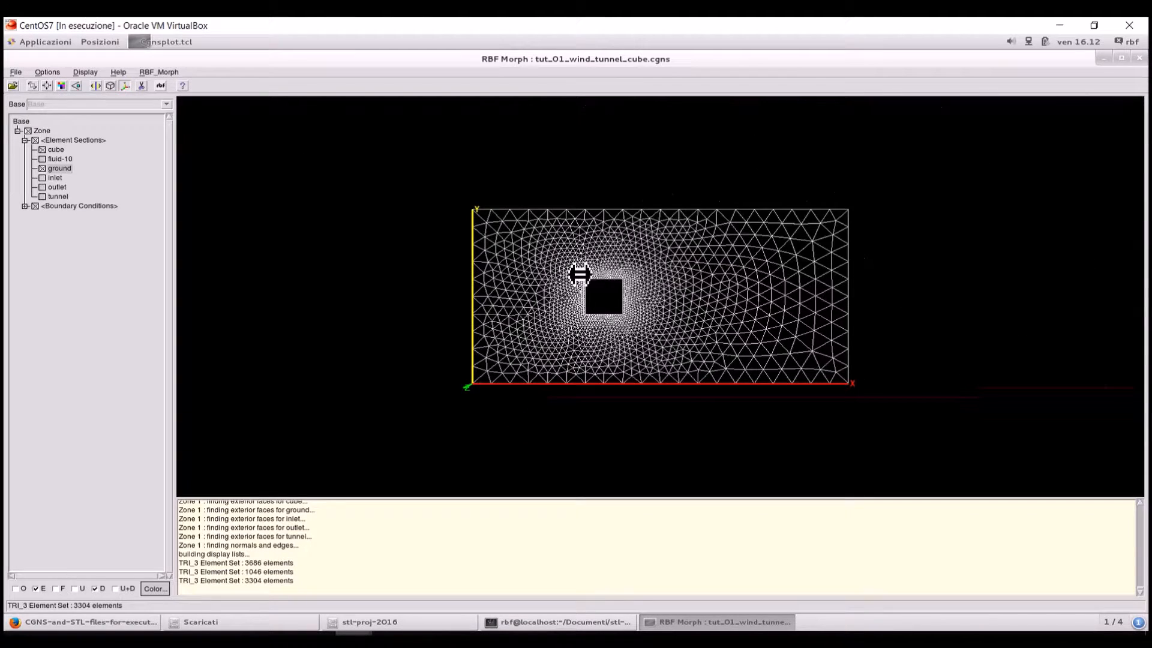
Enable edge (E) and face (F) display for the whole group of element sections.
click(662, 330)
drag(663, 335, 652, 299)
click(104, 141)
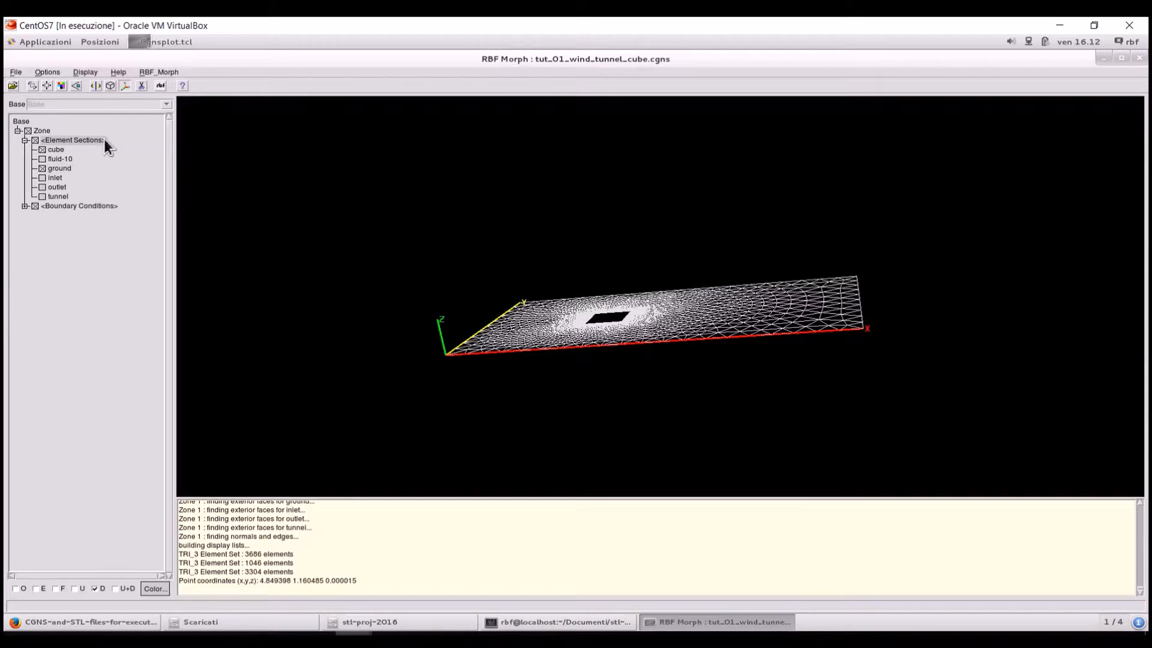
click(38, 591)
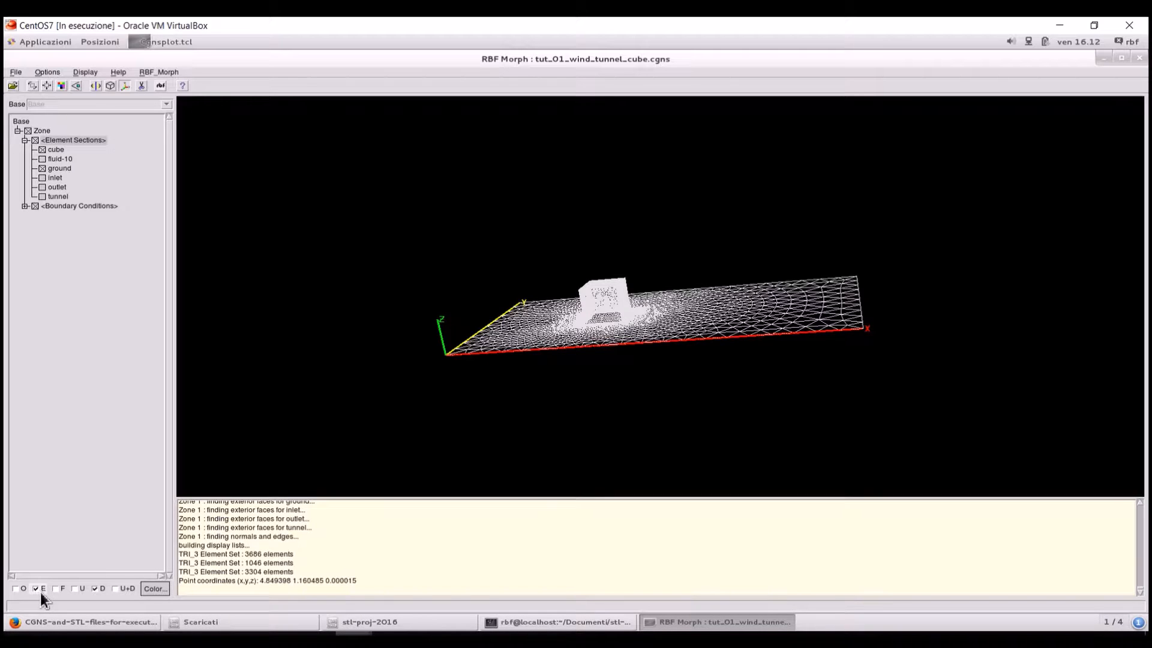
click(62, 591)
drag(748, 342, 716, 358)
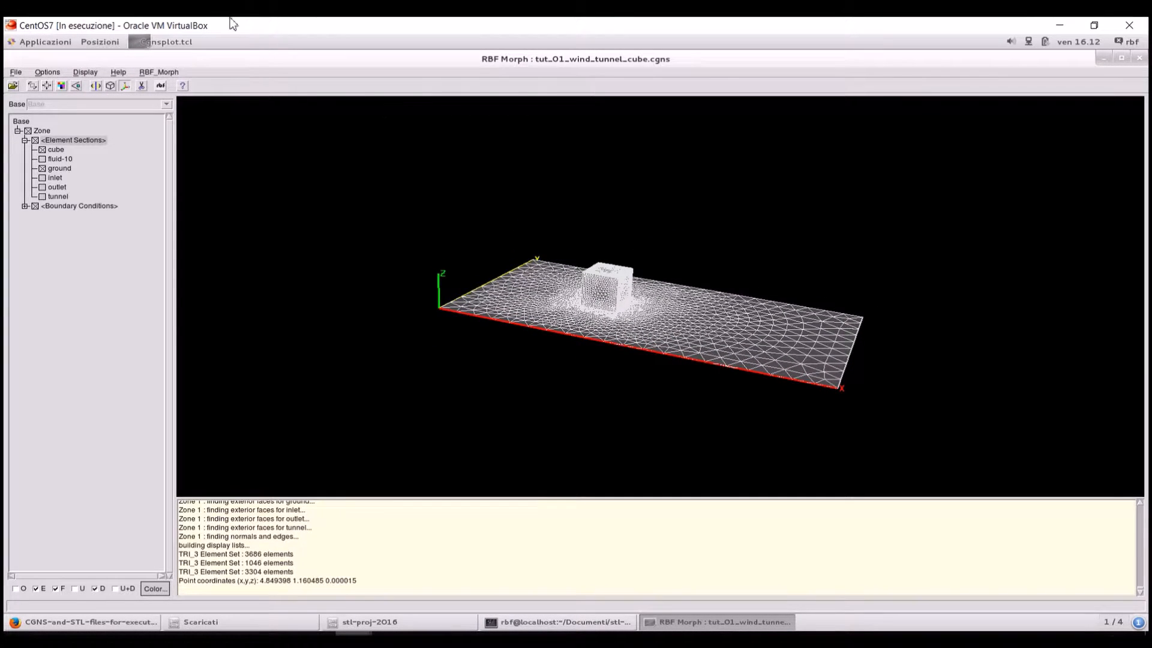
Read the RBF-Morph configuration file stl-proj, replacing the current model settings.
click(164, 84)
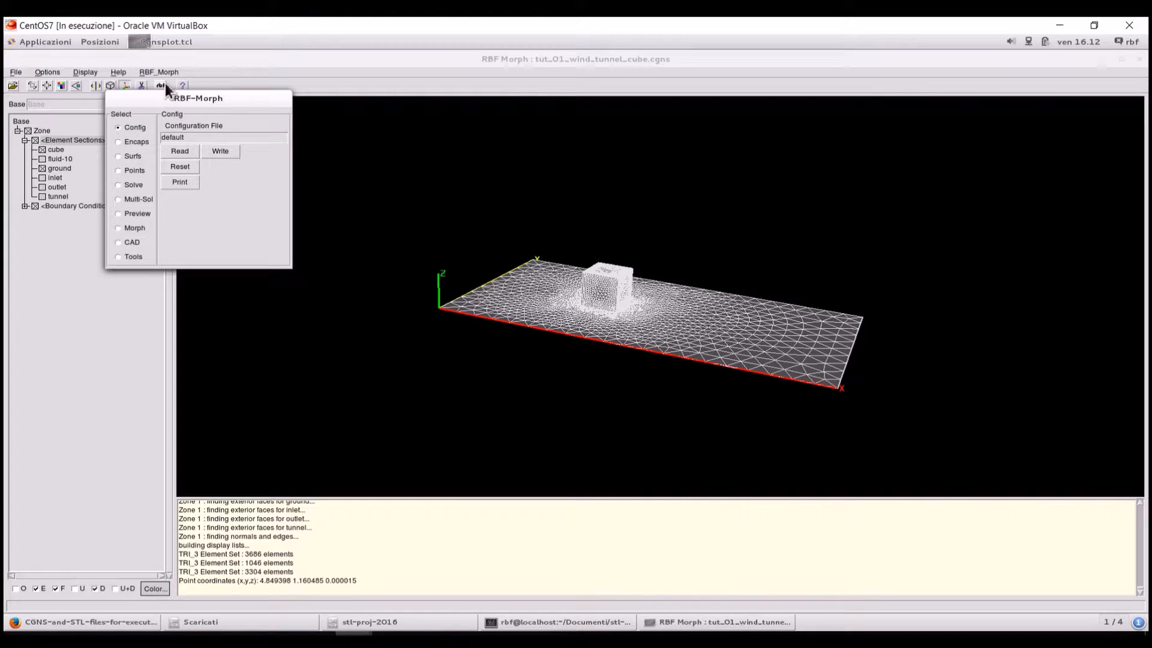
click(185, 139)
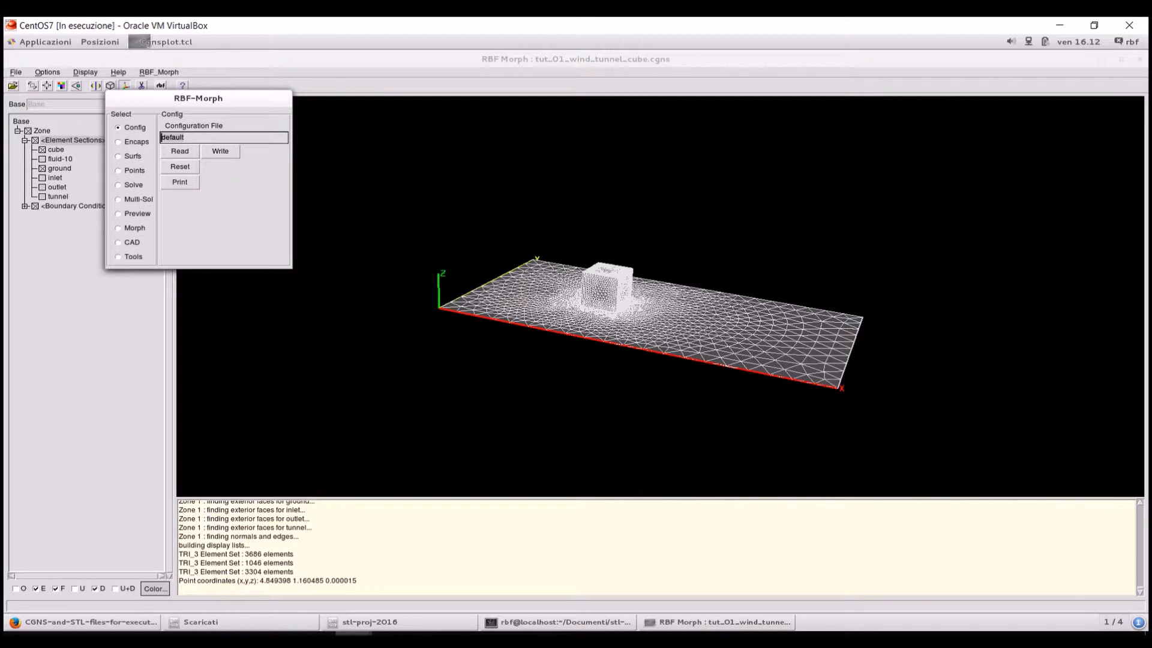
key(Delete)
key(Delete)
key(Delete)
key(Delete)
key(Delete)
key(Delete)
key(Delete)
text(stl-proj)
click(188, 154)
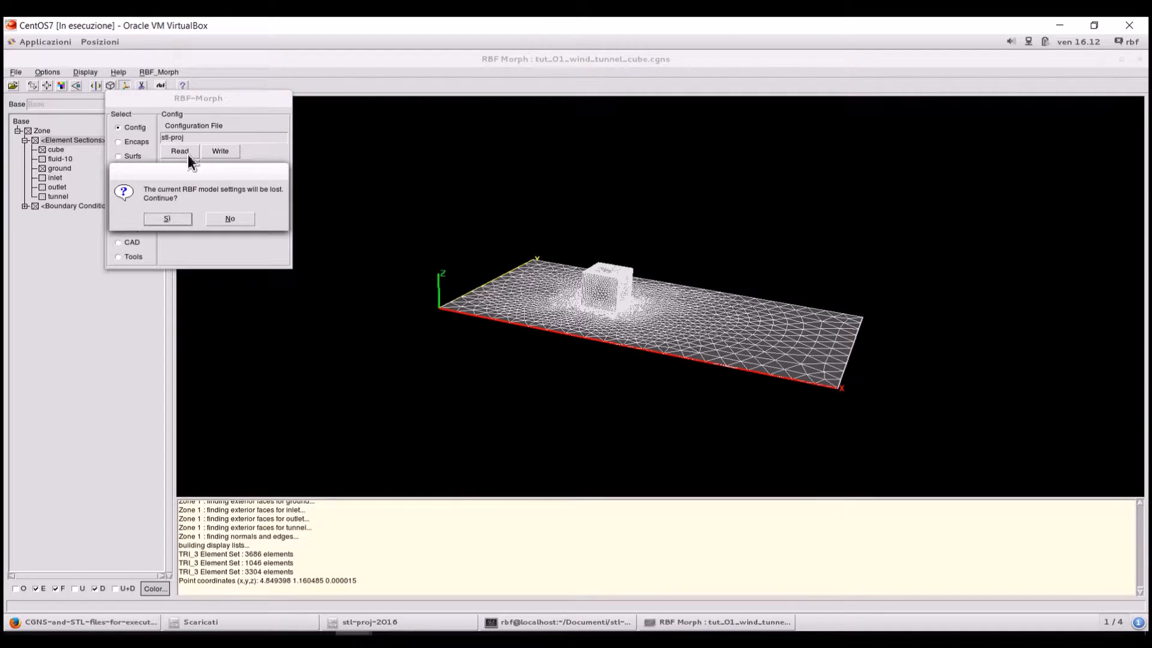
click(186, 218)
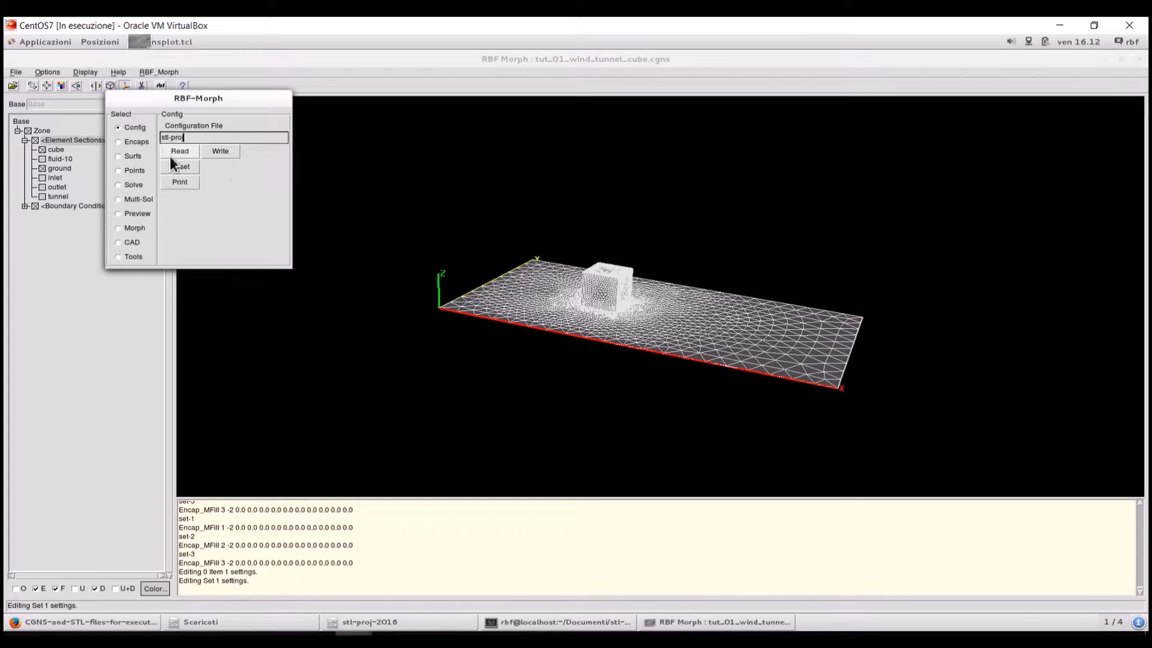
Display the box-shaped domain encapsulation and inspect how it encloses part of the cube.
click(146, 145)
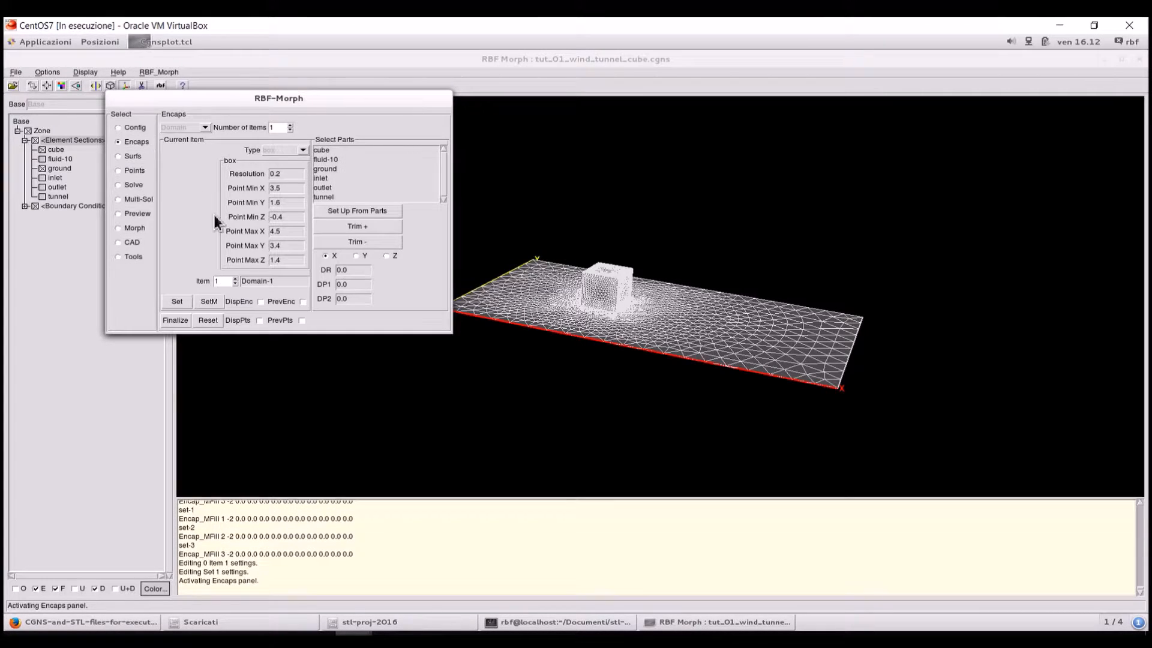
click(264, 303)
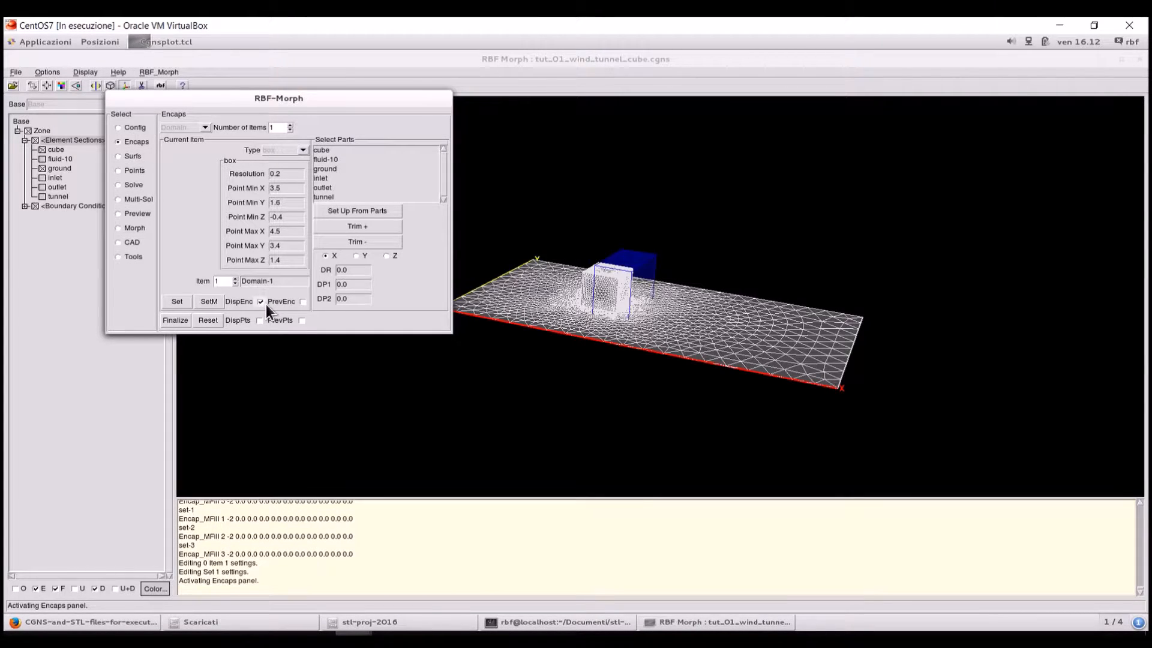
drag(746, 378, 728, 360)
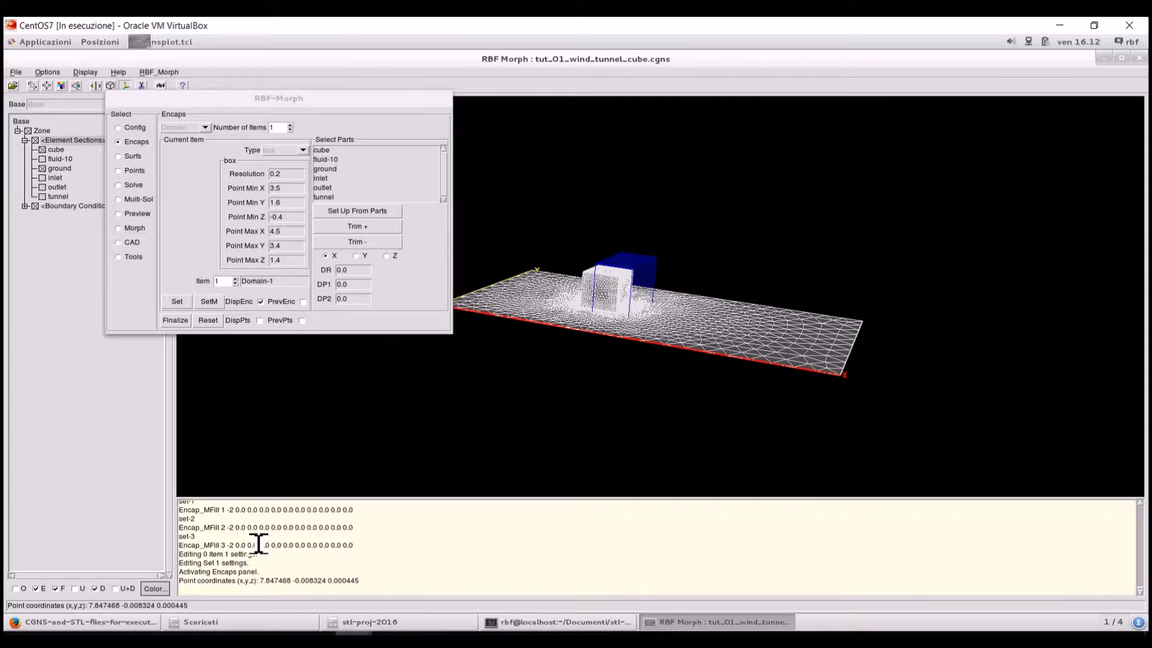
drag(694, 277, 690, 280)
right_drag(688, 273, 705, 336)
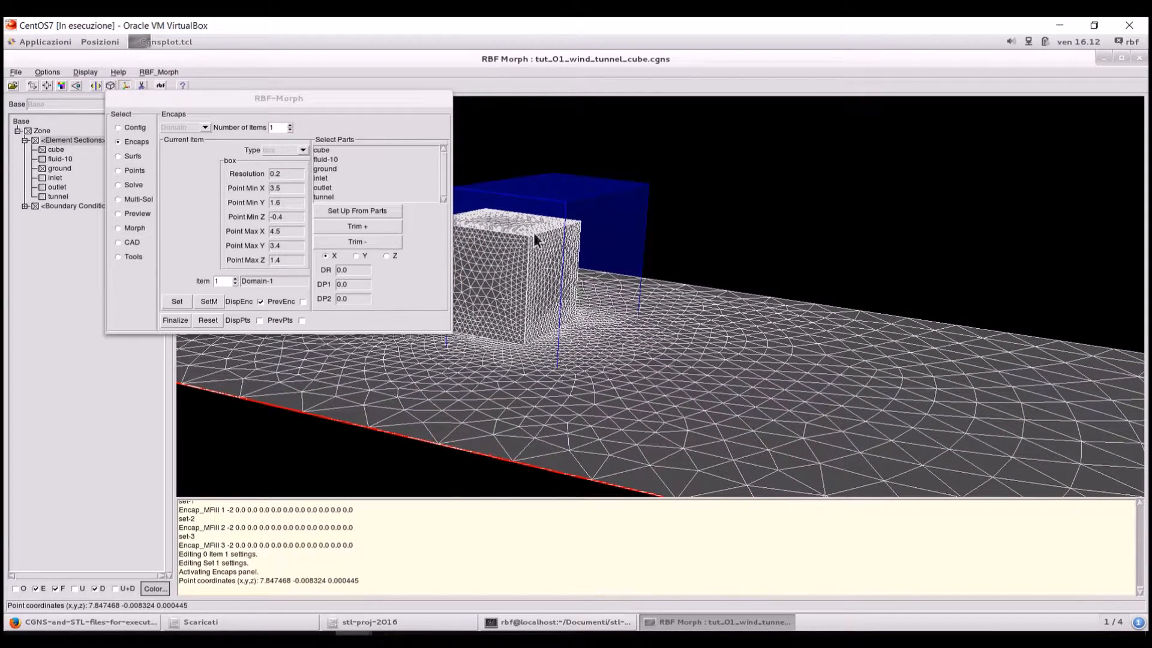
Finalize the domain encapsulation, preview its generated points, and turn off the encapsulation display.
click(171, 320)
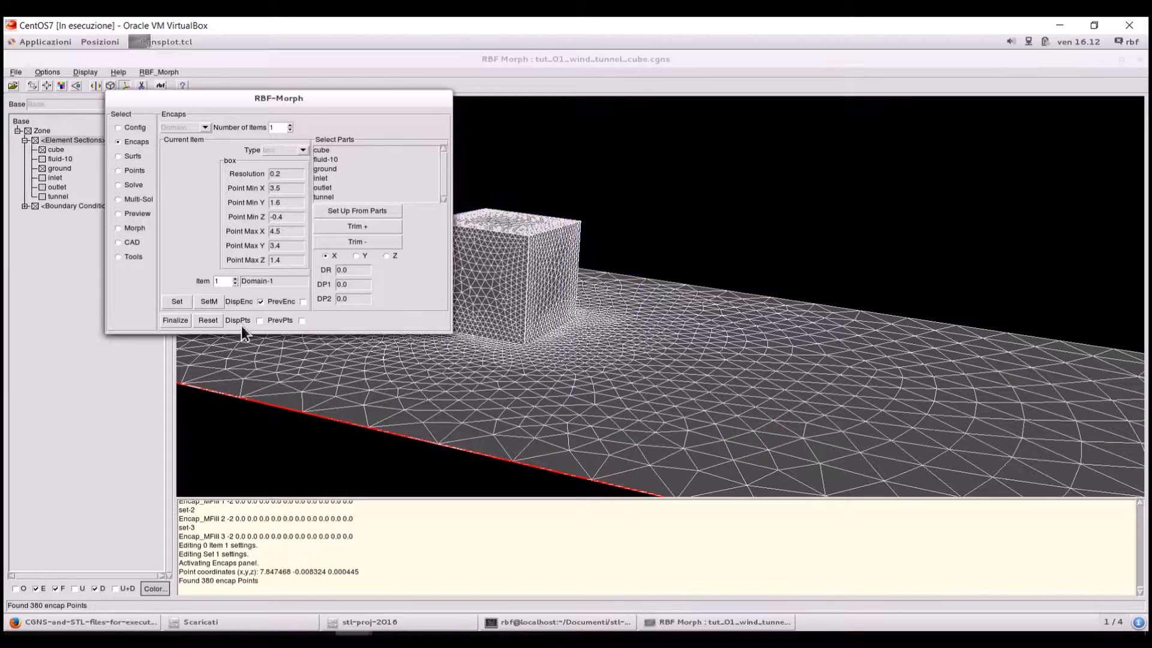
click(259, 321)
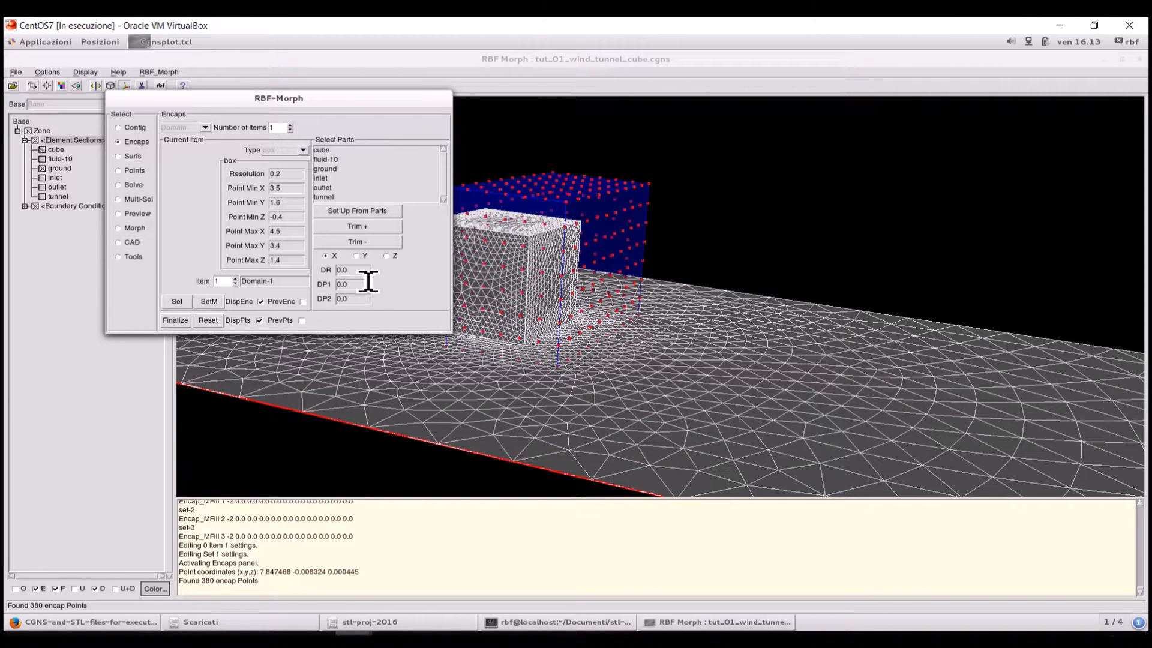
click(261, 301)
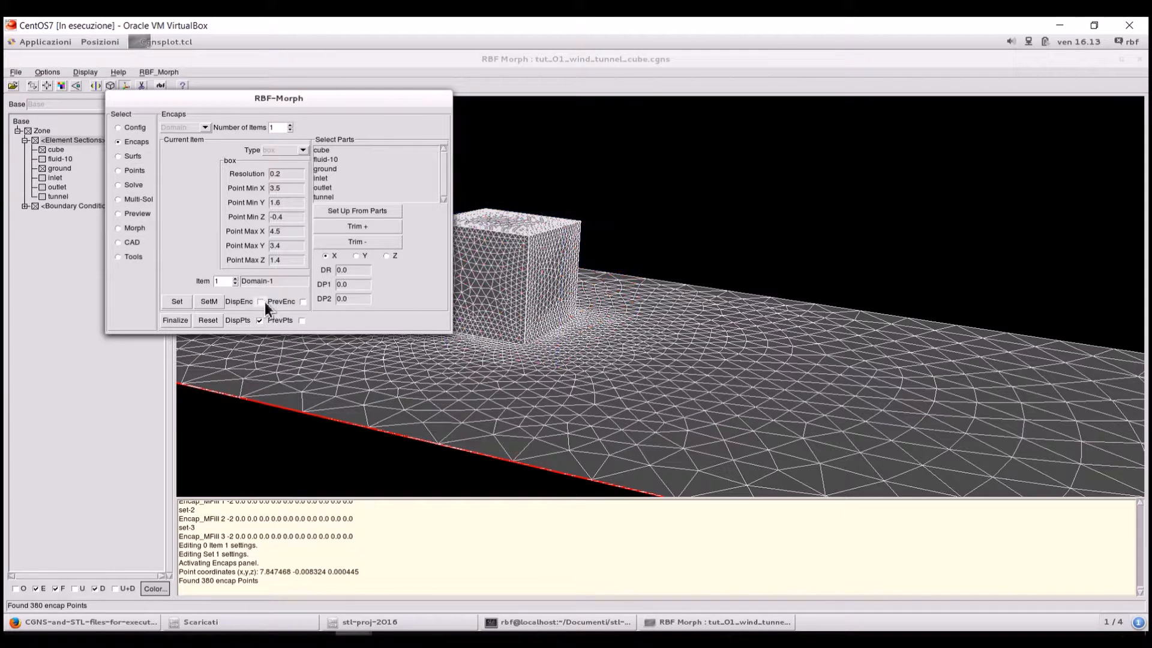
Review the surface selection of set-1 in the Surfs settings.
click(136, 158)
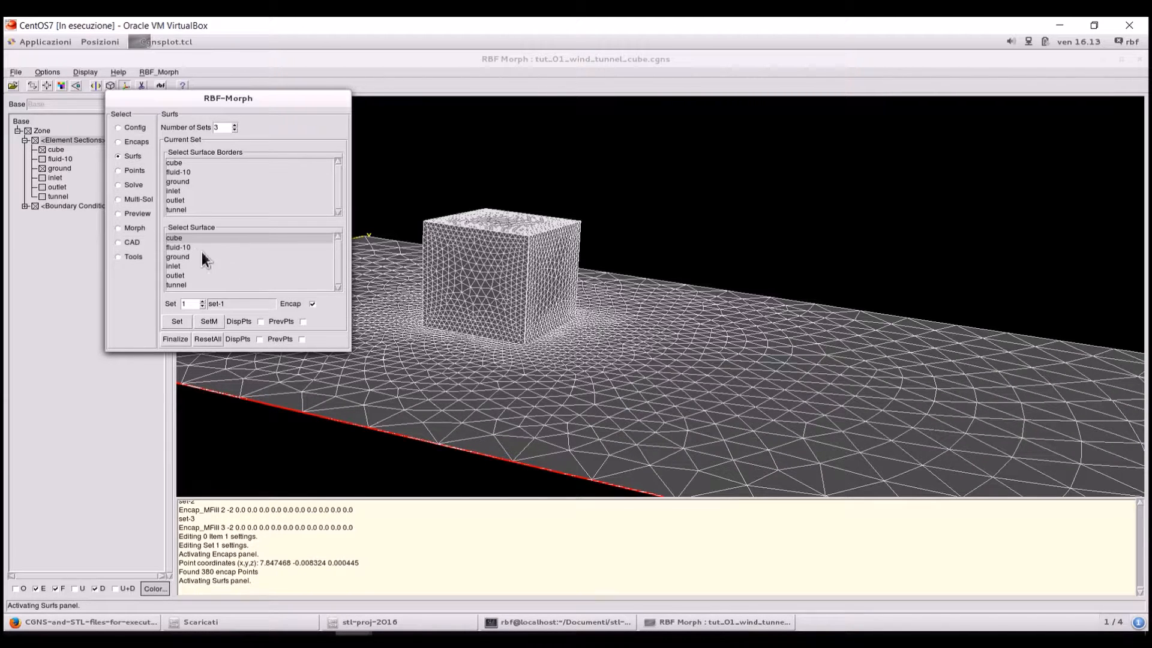
click(182, 239)
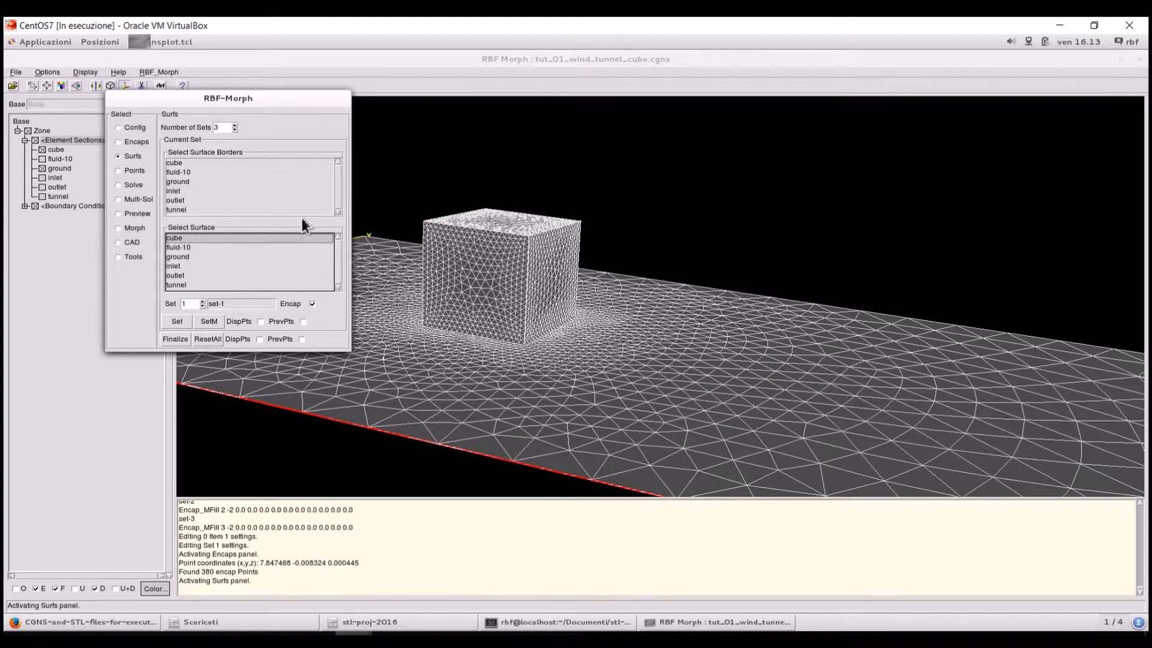
Show the domain encapsulation again, switch to the Selection encapsulations, and inspect the box of set-1.
click(137, 143)
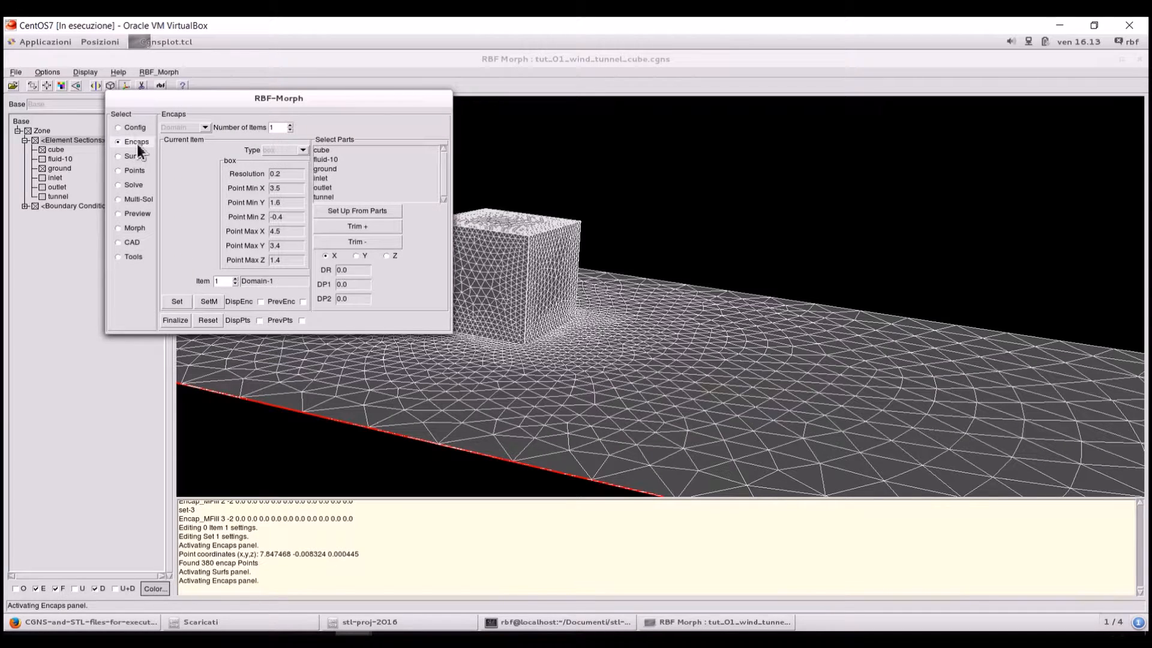
click(267, 303)
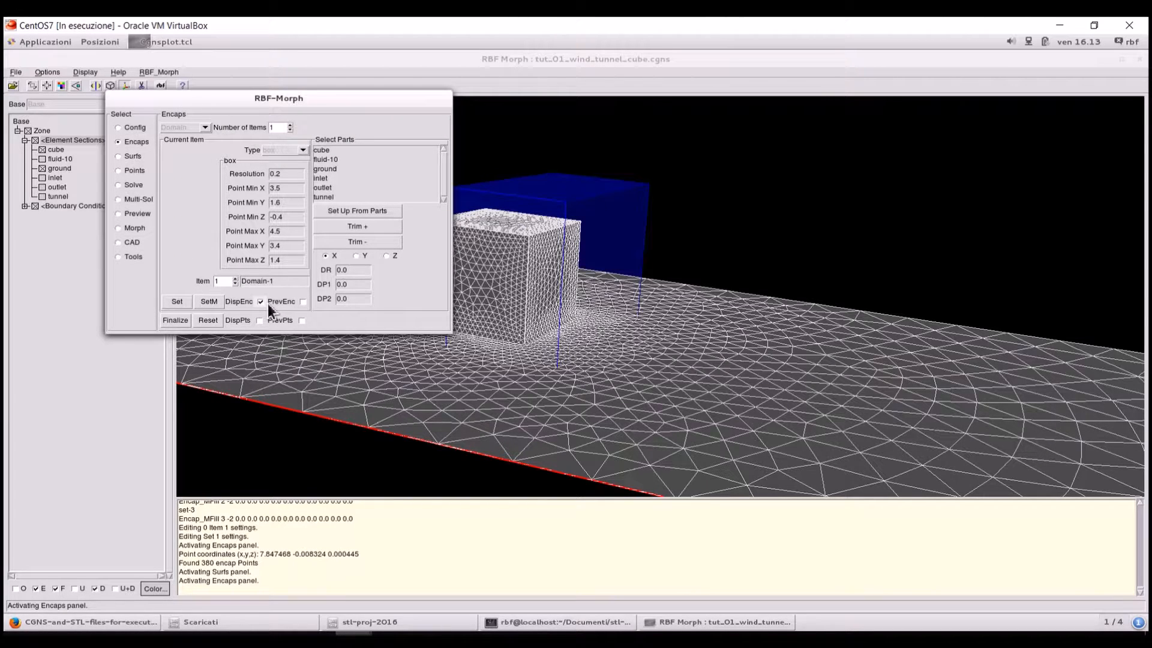
click(211, 129)
click(175, 157)
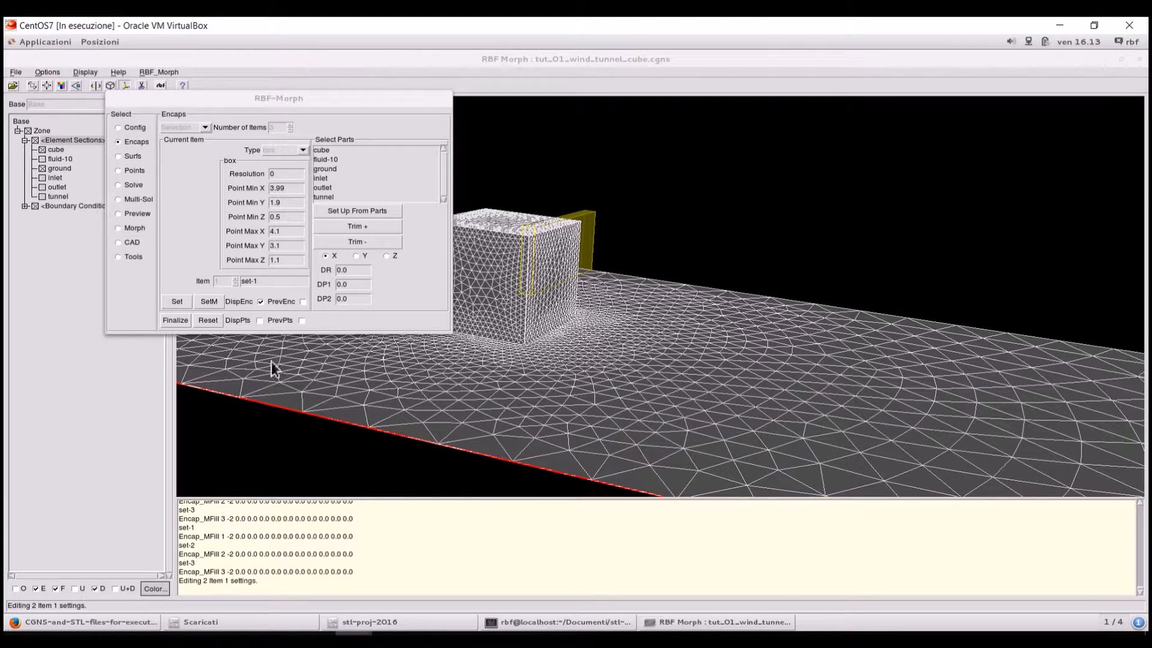
click(260, 302)
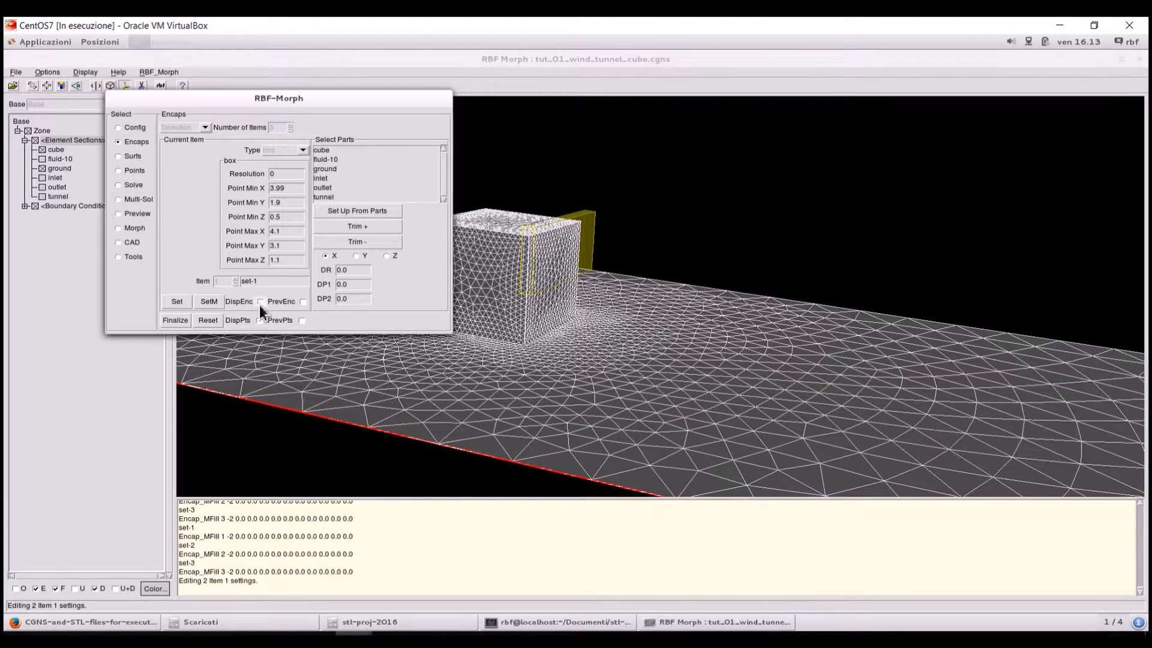
Compare the surface selections of set-1 and set-2 and display the Selection encapsulation box of set-2.
click(138, 159)
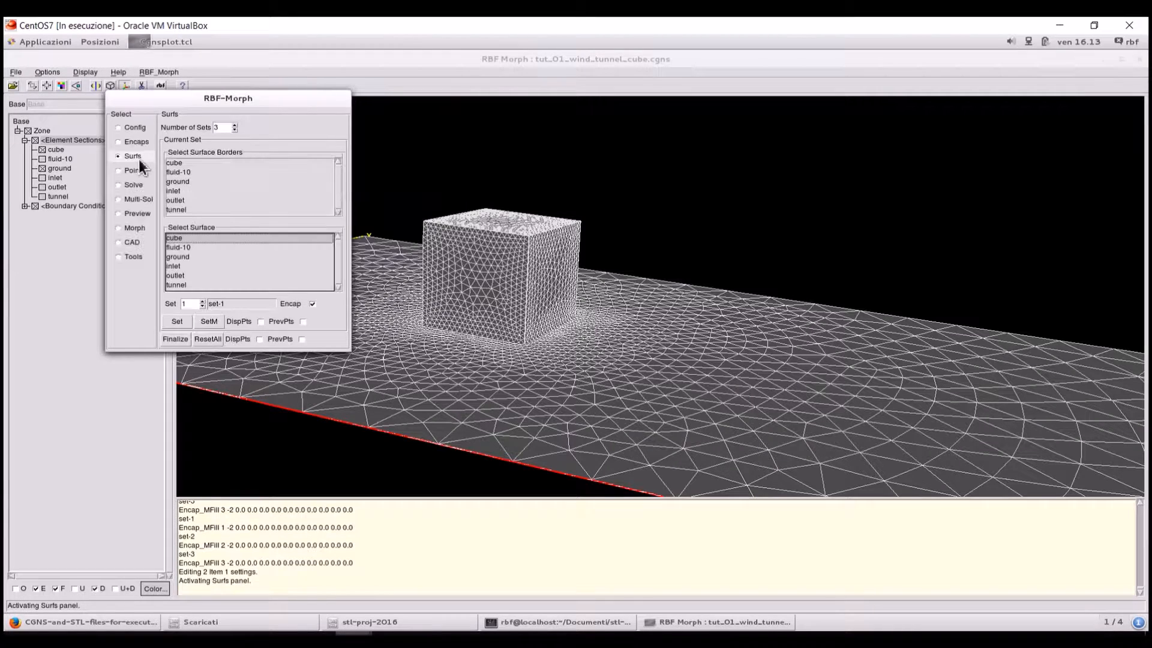
click(207, 301)
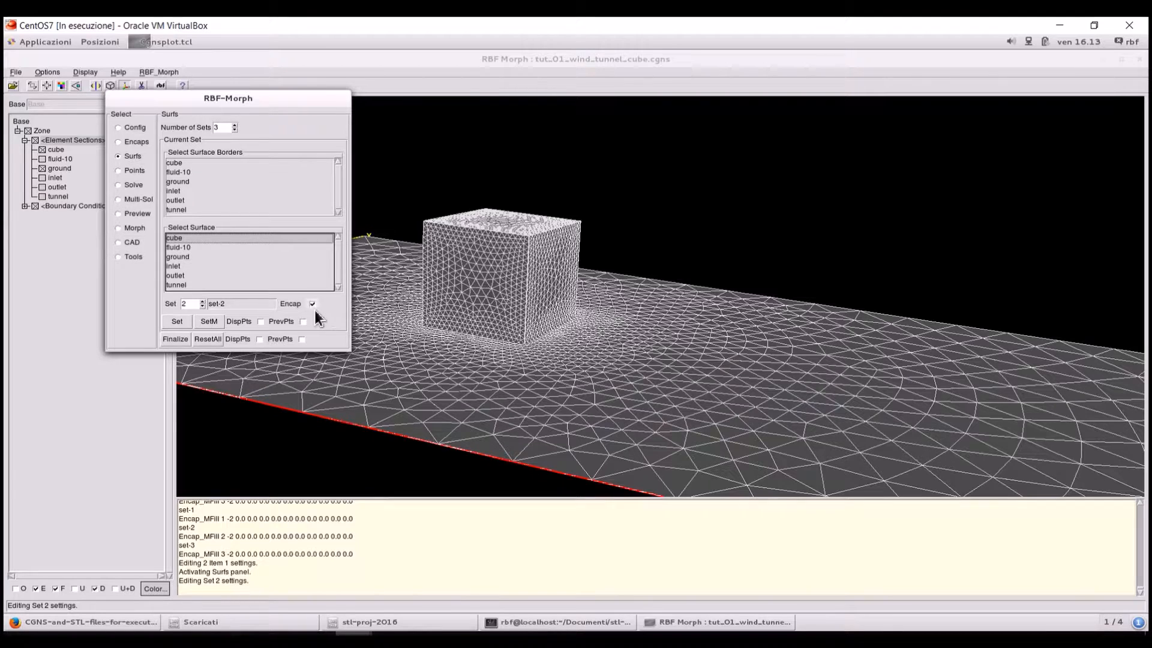
click(137, 142)
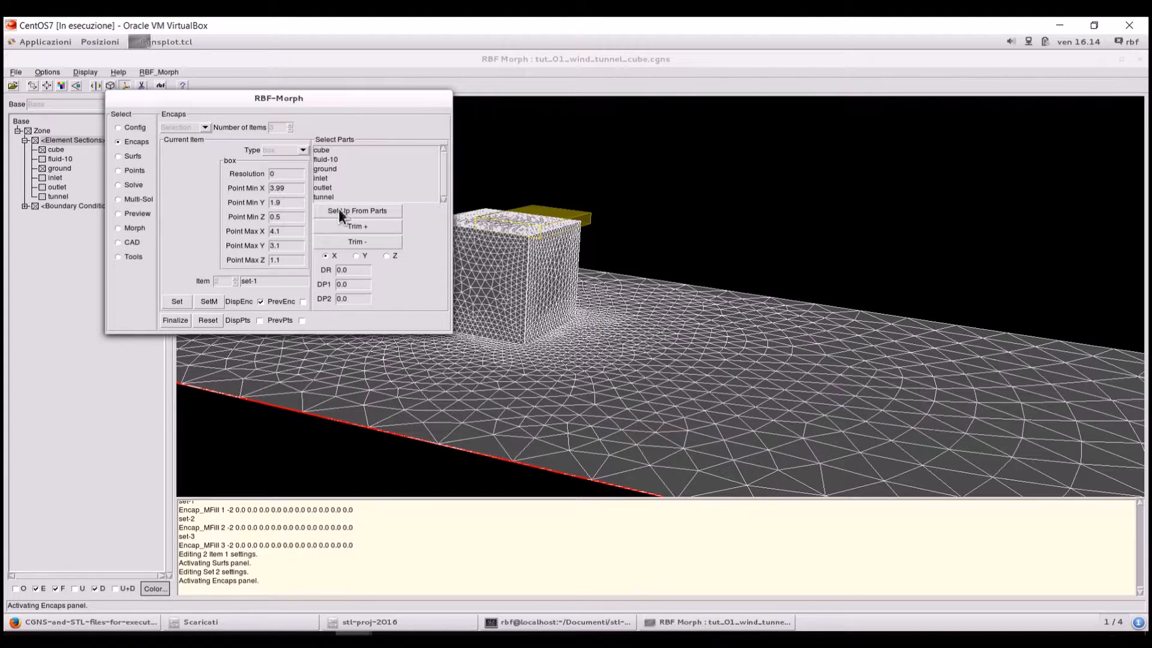
click(128, 157)
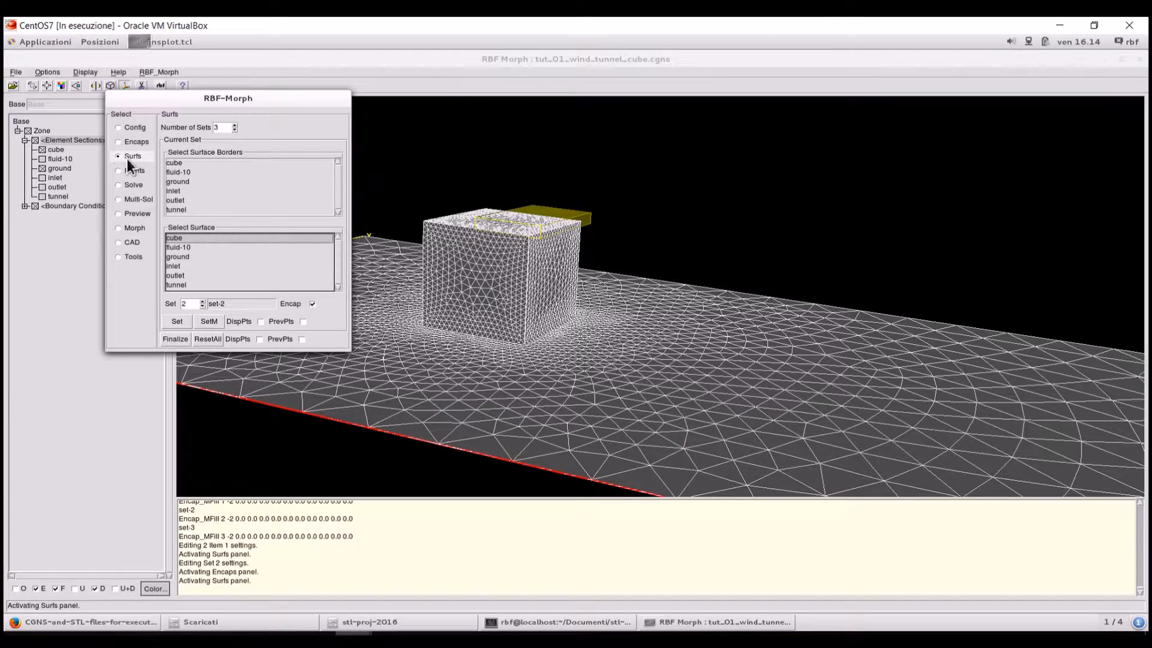
Finalize the three surface sets and display the source points of set-1, set-2 and set-3 on the cube and ground.
click(176, 339)
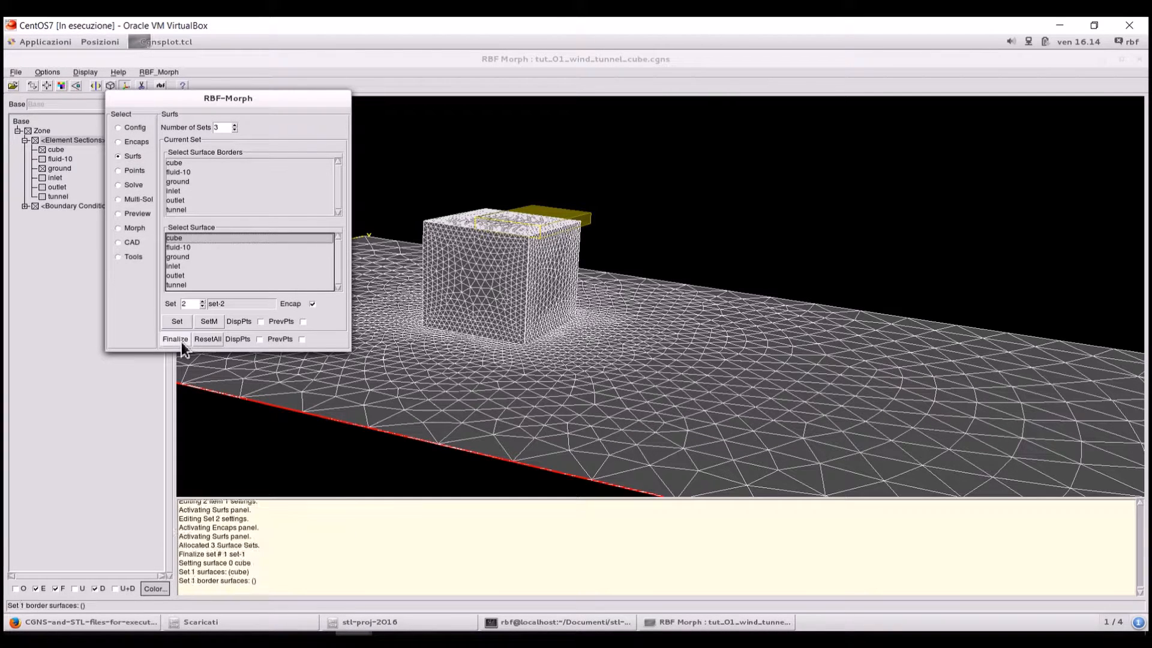
click(261, 322)
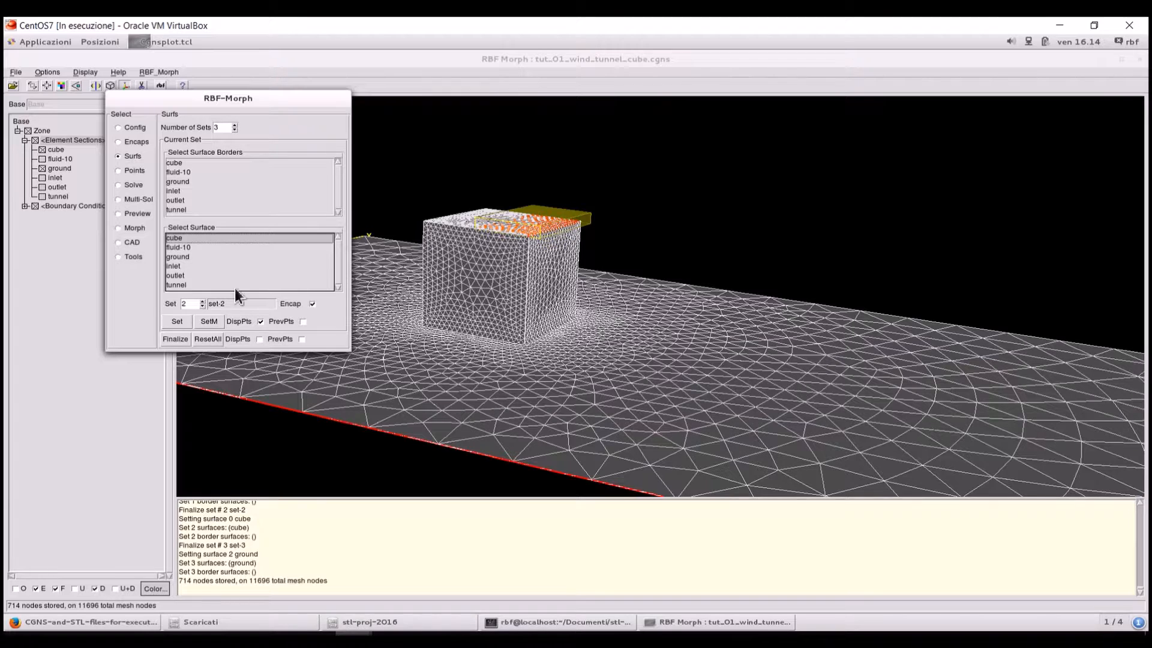
click(209, 321)
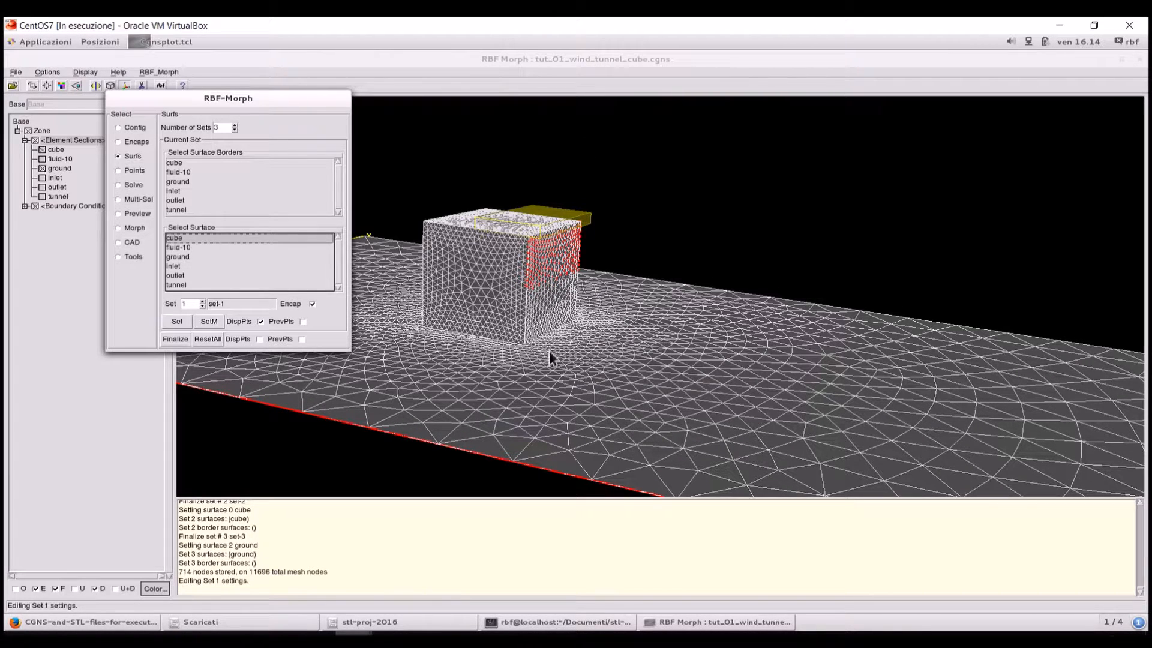
click(206, 304)
click(207, 304)
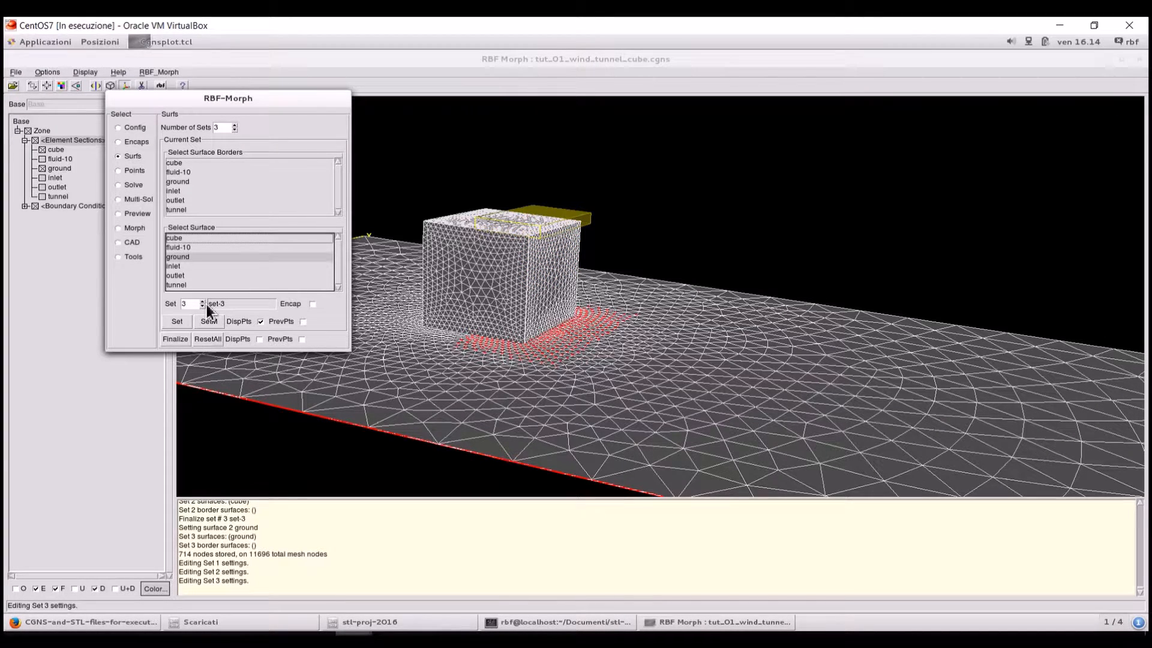
drag(710, 311, 719, 348)
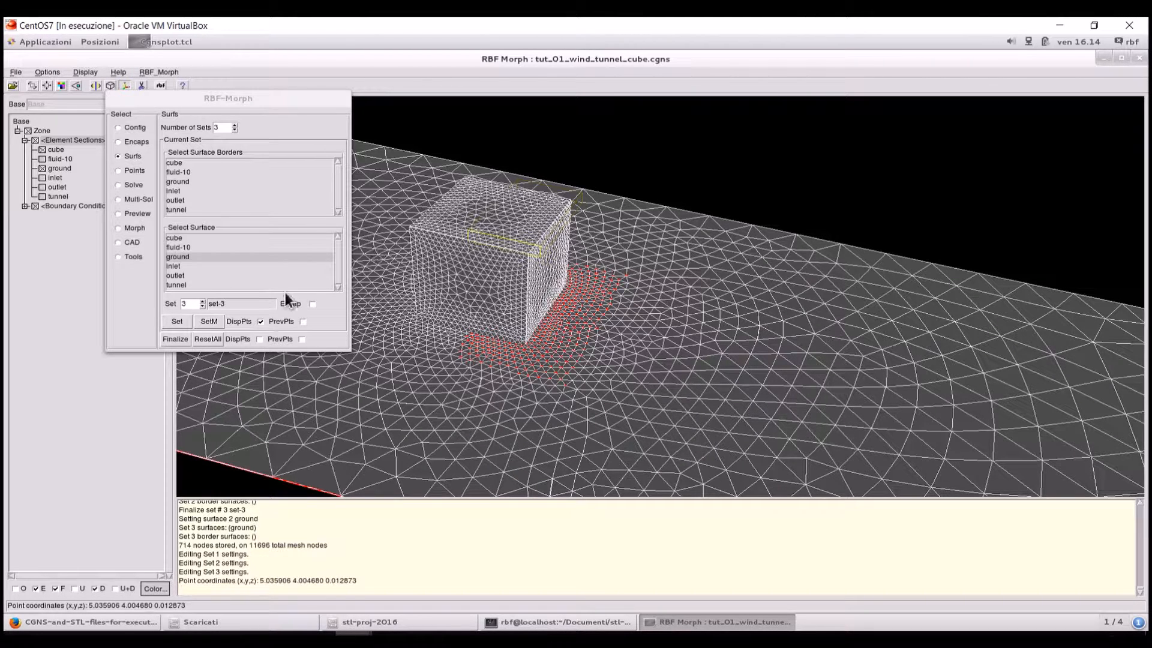
Open the Set Motion settings and review the motion type of set-3, set-2 and set-1.
click(205, 324)
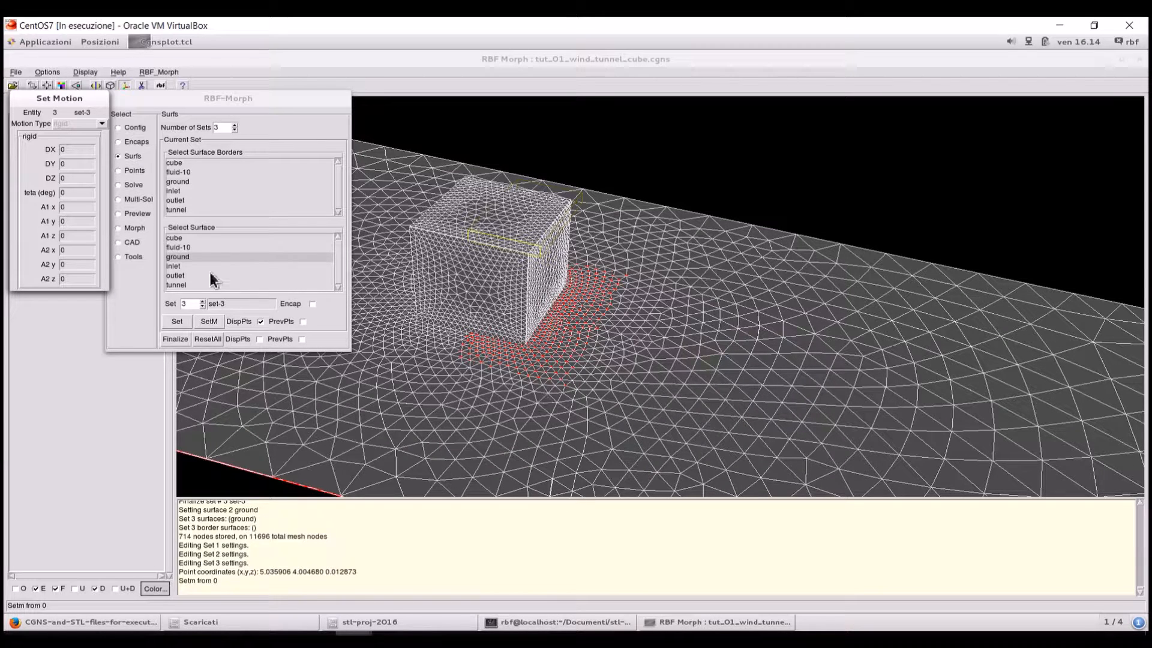
click(202, 306)
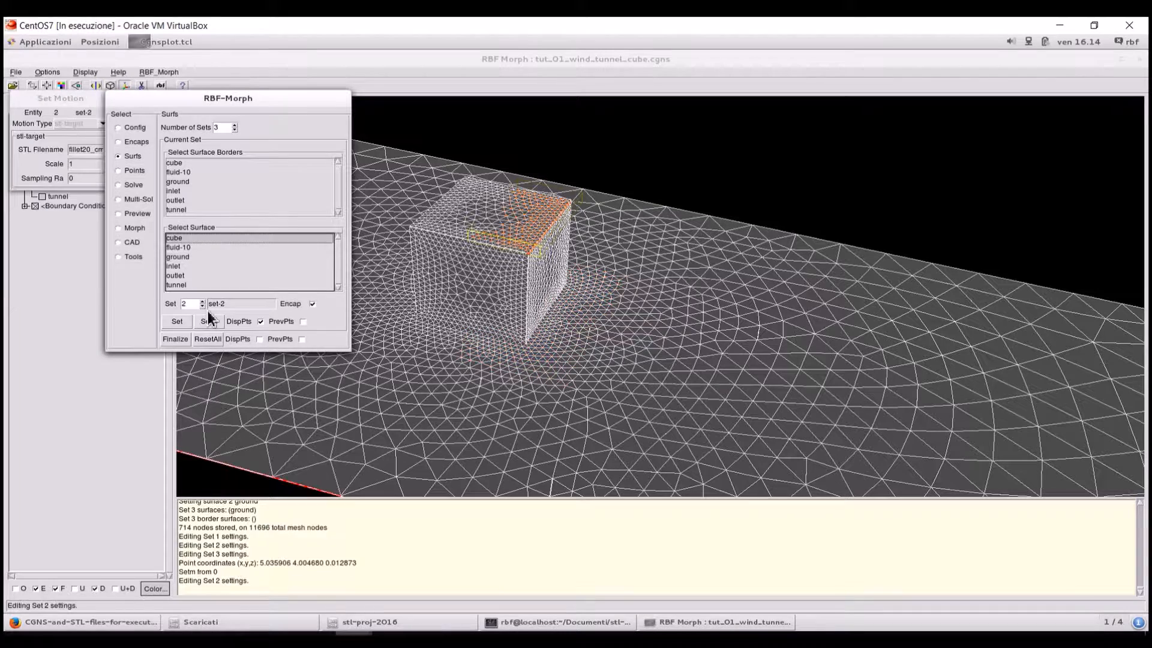
click(202, 306)
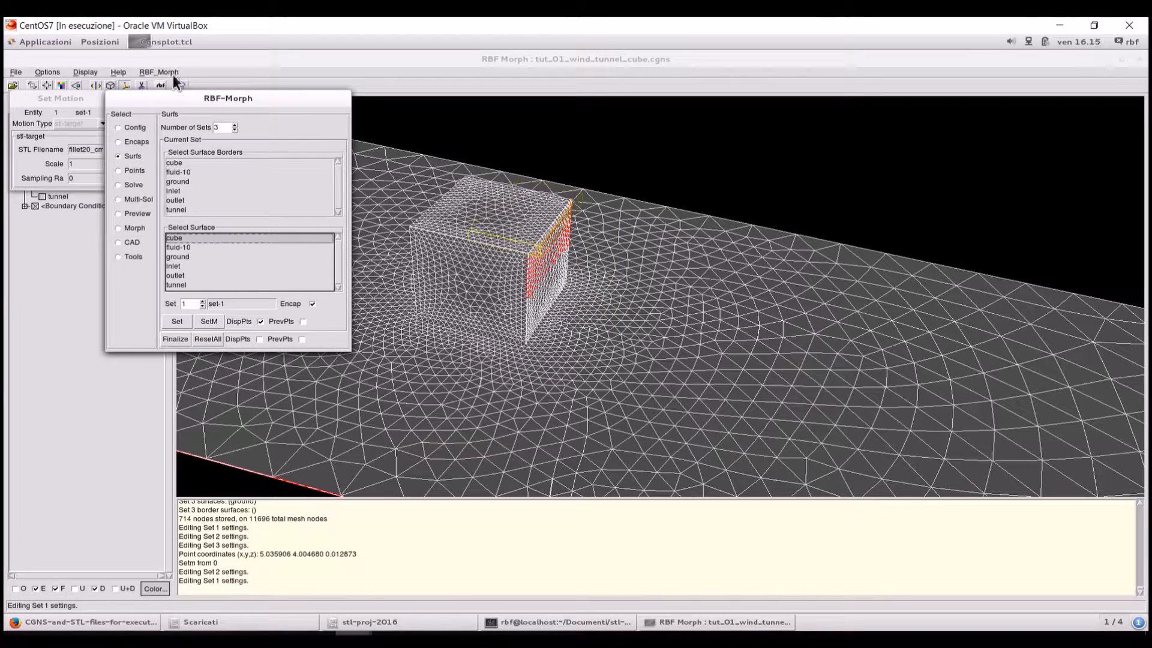
drag(168, 97, 366, 87)
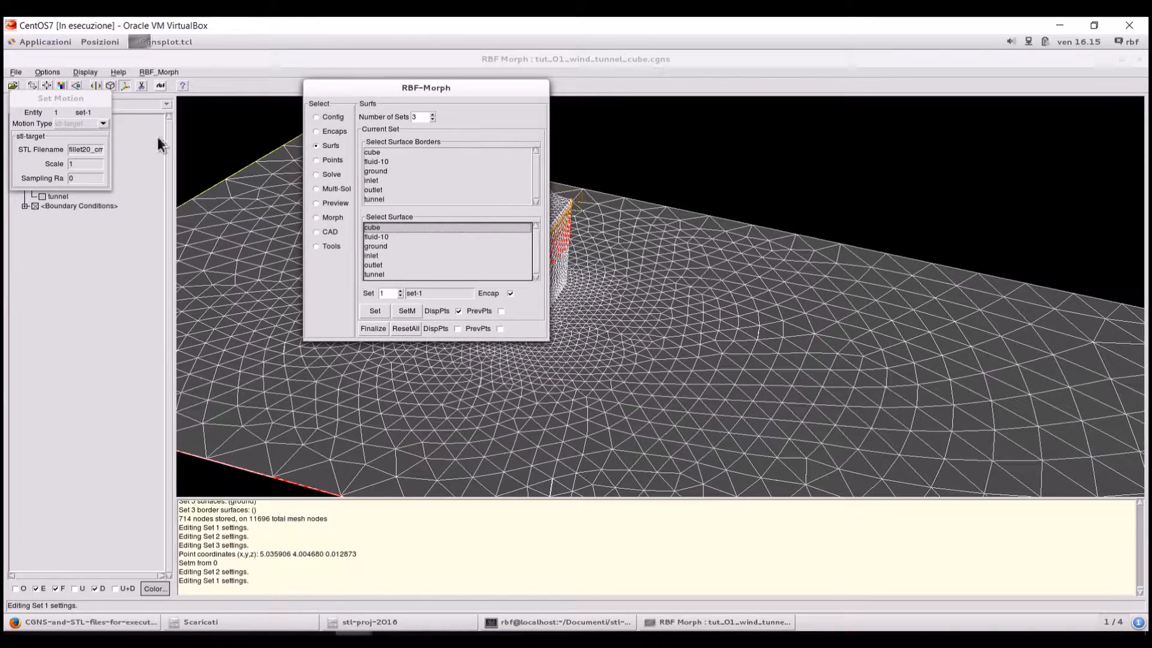
mouse_move(112, 170)
mouse_down()
mouse_move(161, 169)
mouse_move(133, 170)
mouse_up()
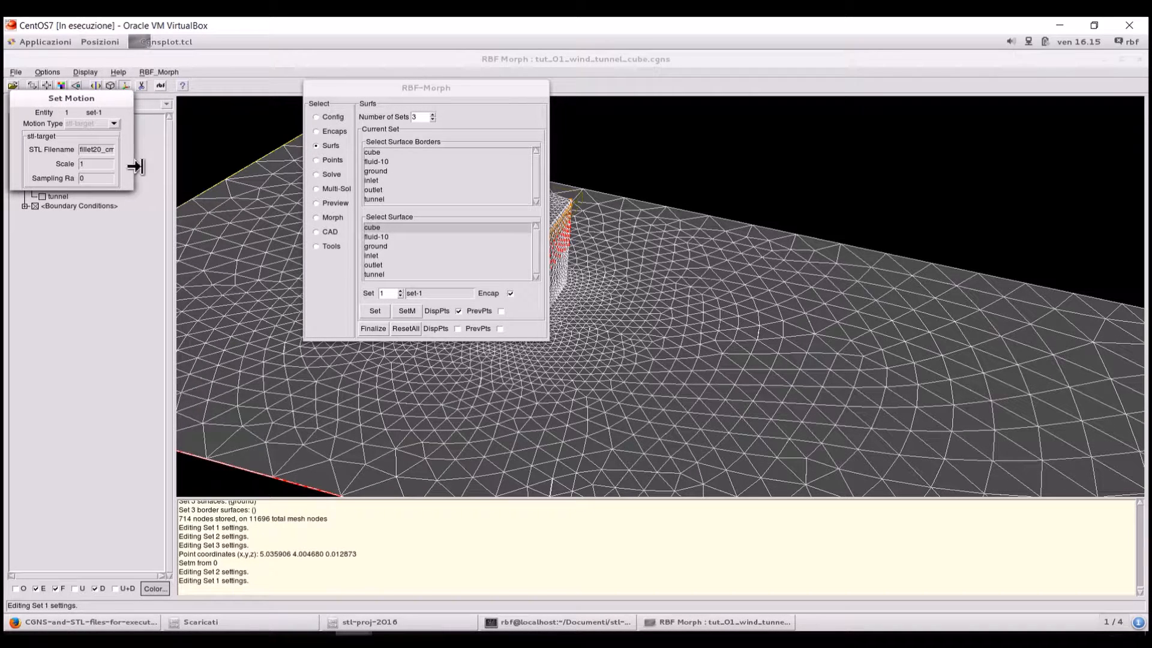
Check the complete STL filename assigned in the stl-target motion of set-1.
click(111, 152)
text(.stl)
key(Home)
key(End)
key(Home)
key(Tab)
click(107, 149)
Finalize the surface sets again and switch from displayed to previewed points, checking set-1 and set-2.
drag(487, 92, 319, 62)
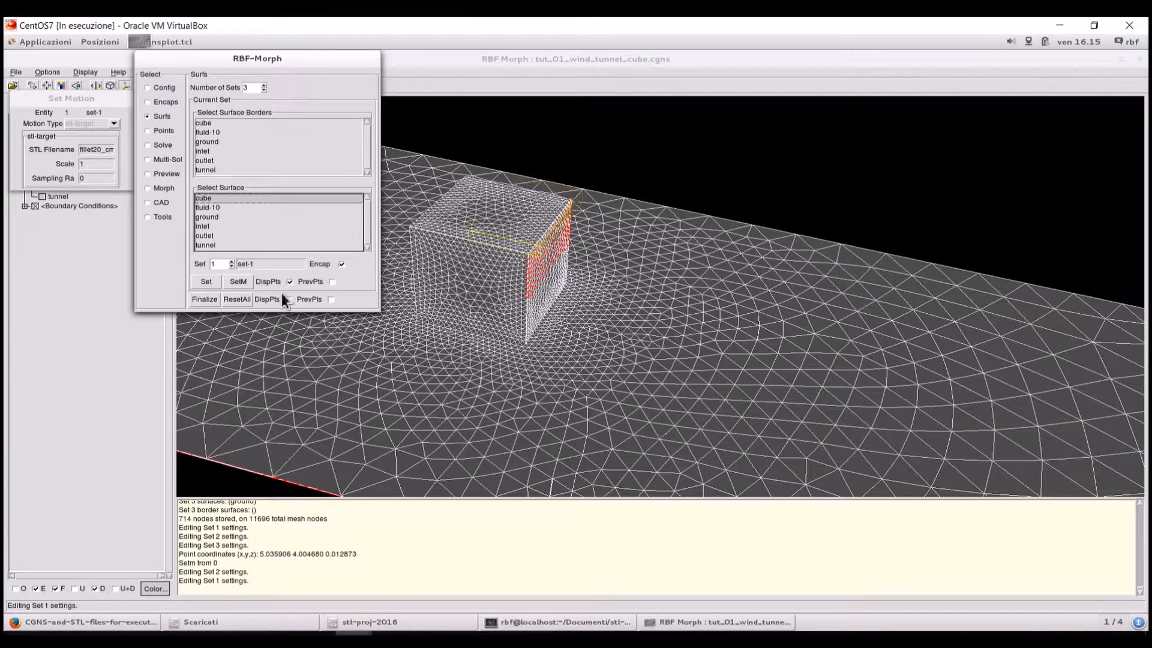
click(203, 299)
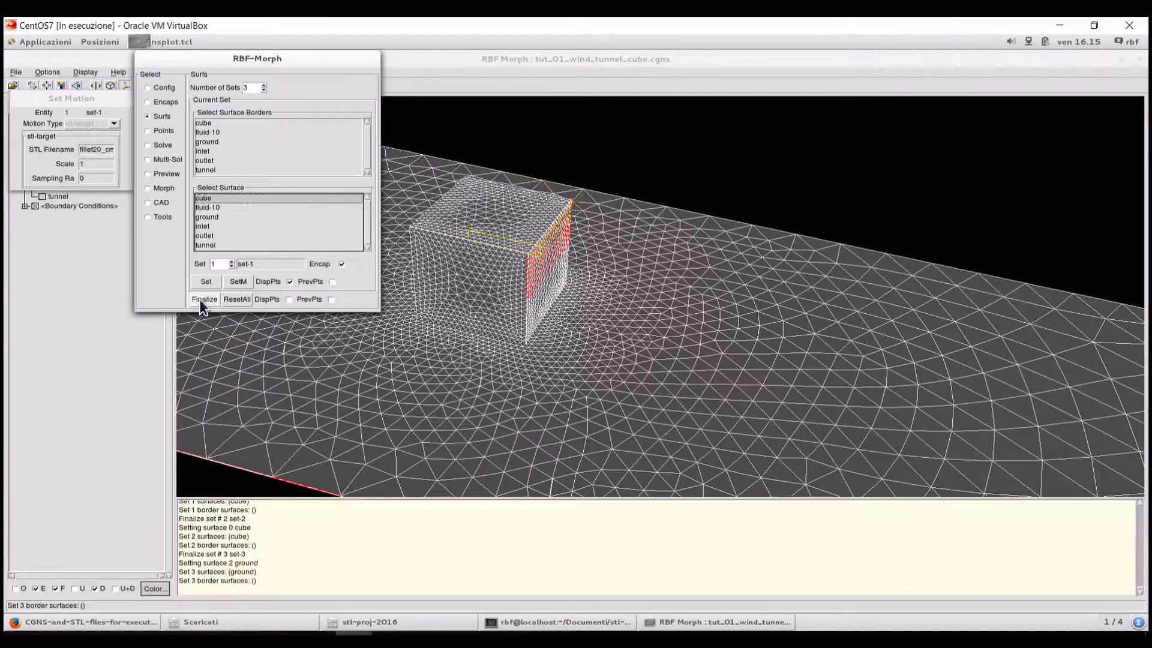
click(290, 282)
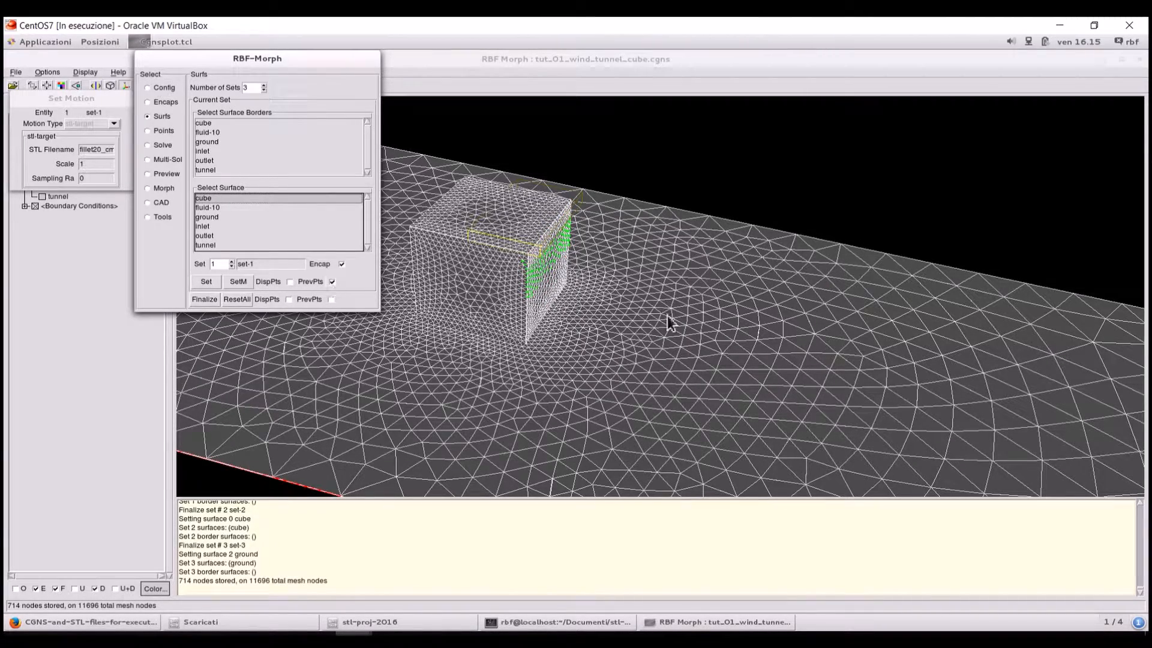
drag(661, 312, 688, 294)
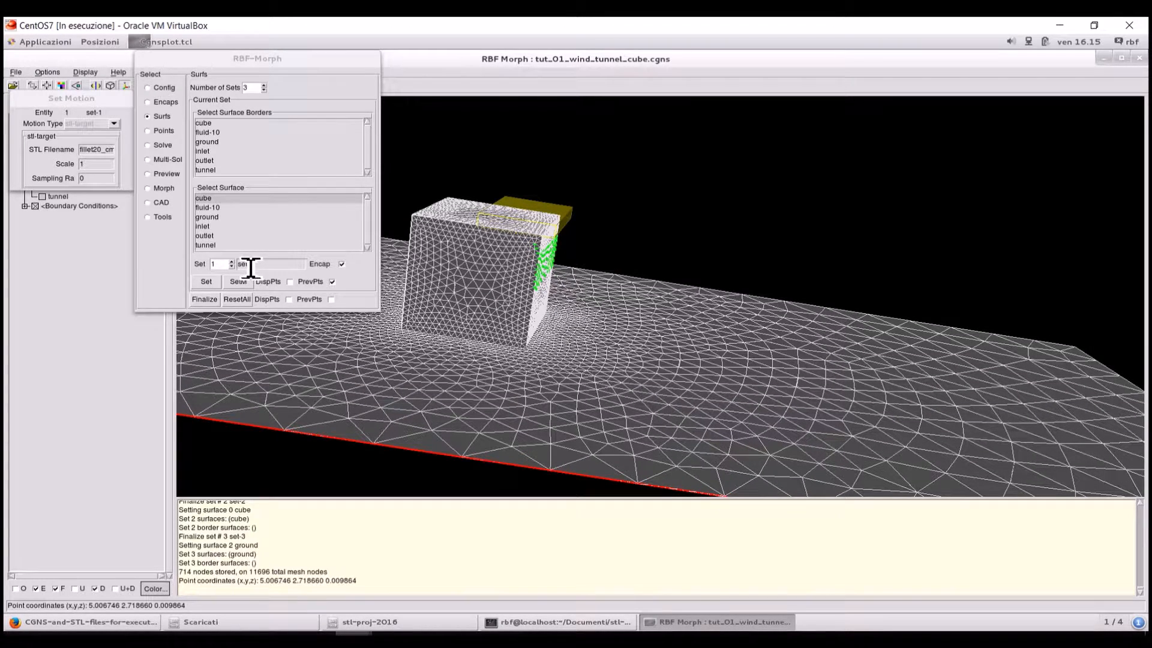
click(231, 262)
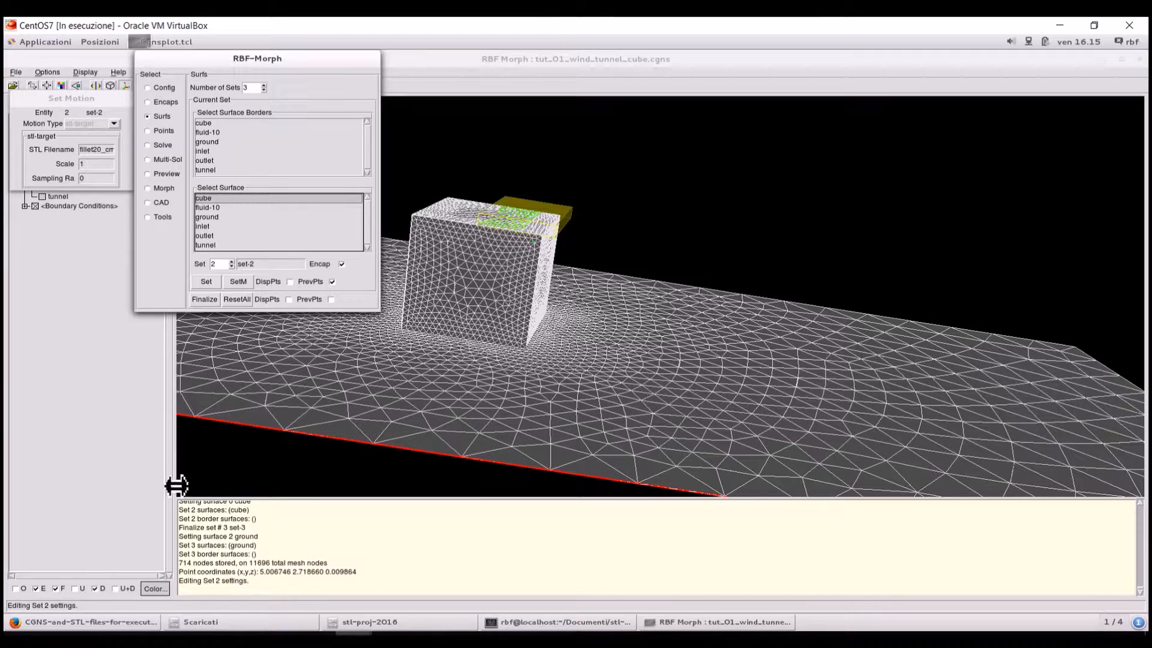
Turn off face rendering for the element sections and check the previewed points of set-1, set-2 and set-3.
drag(39, 105, 39, 277)
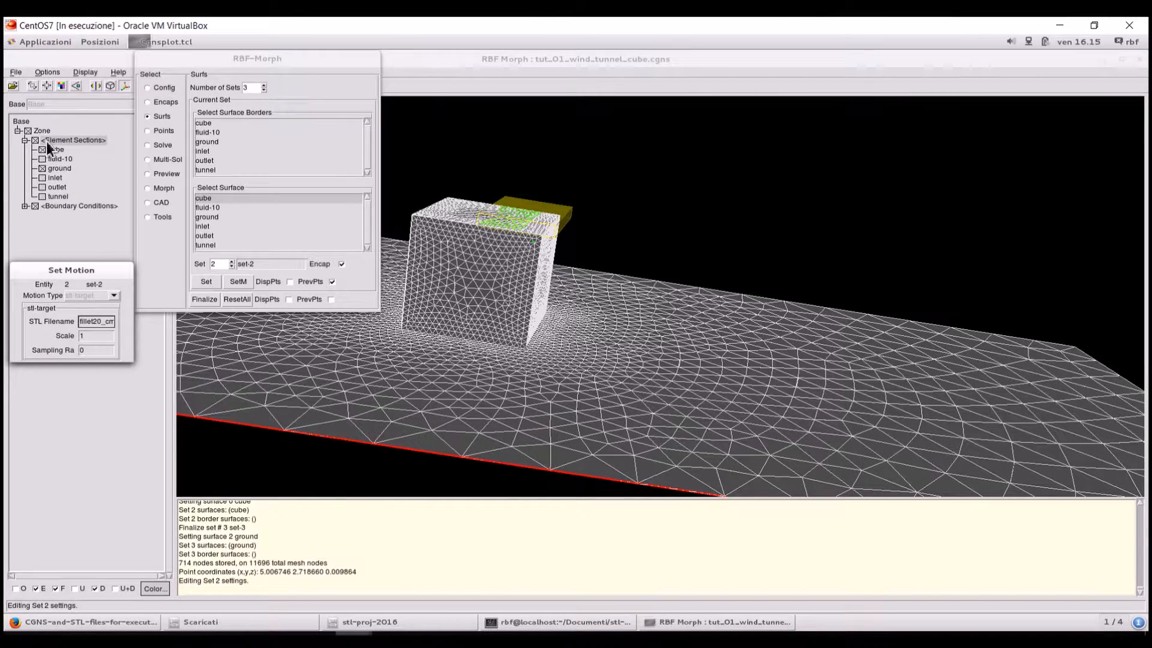
click(46, 141)
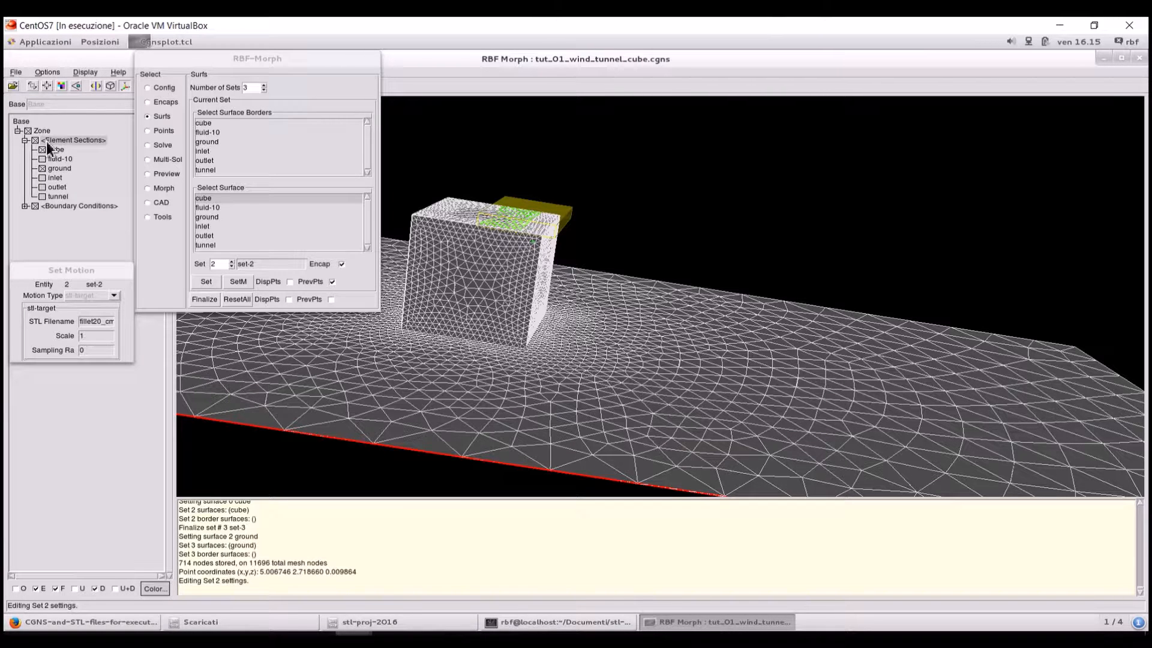
click(62, 590)
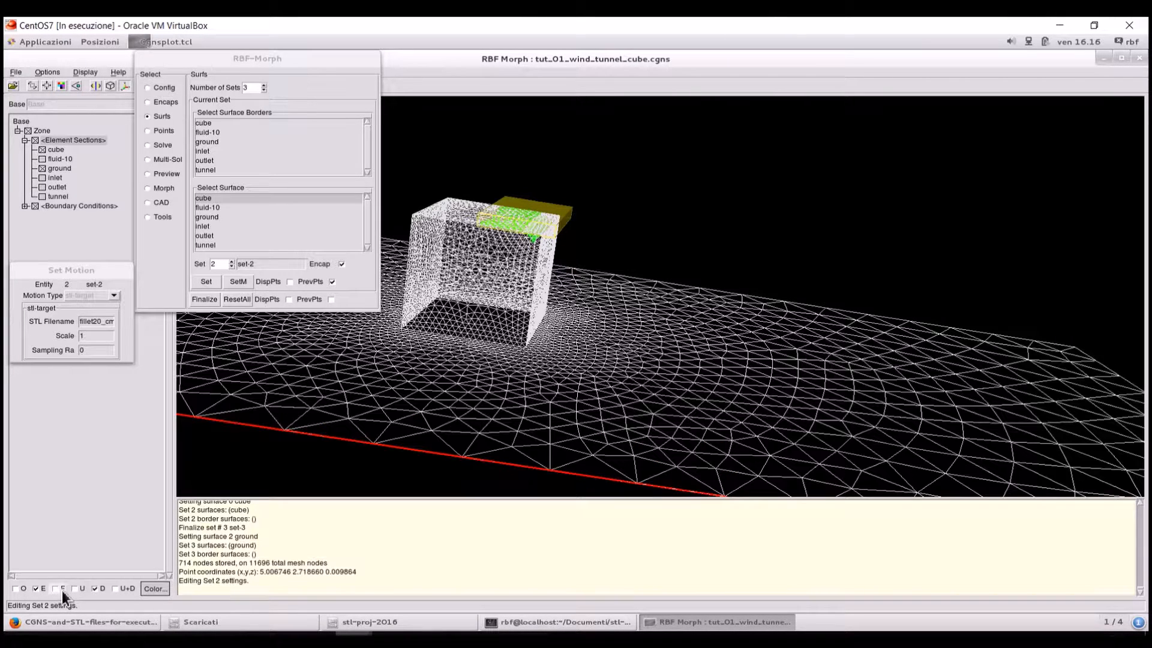
click(232, 267)
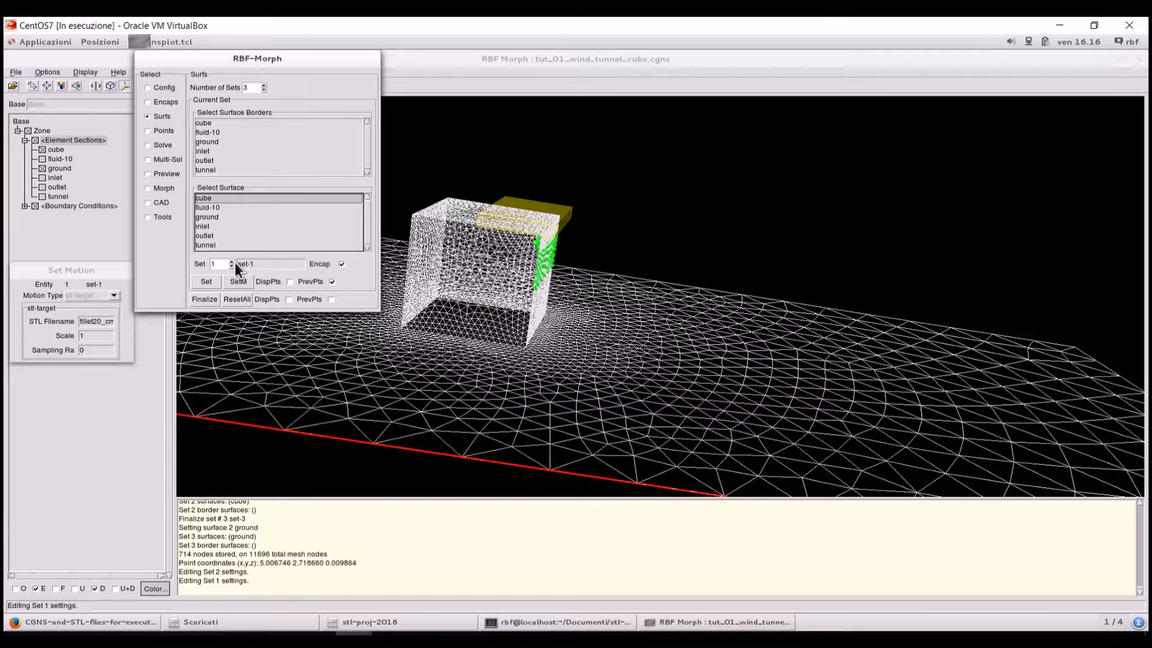
click(233, 262)
click(232, 262)
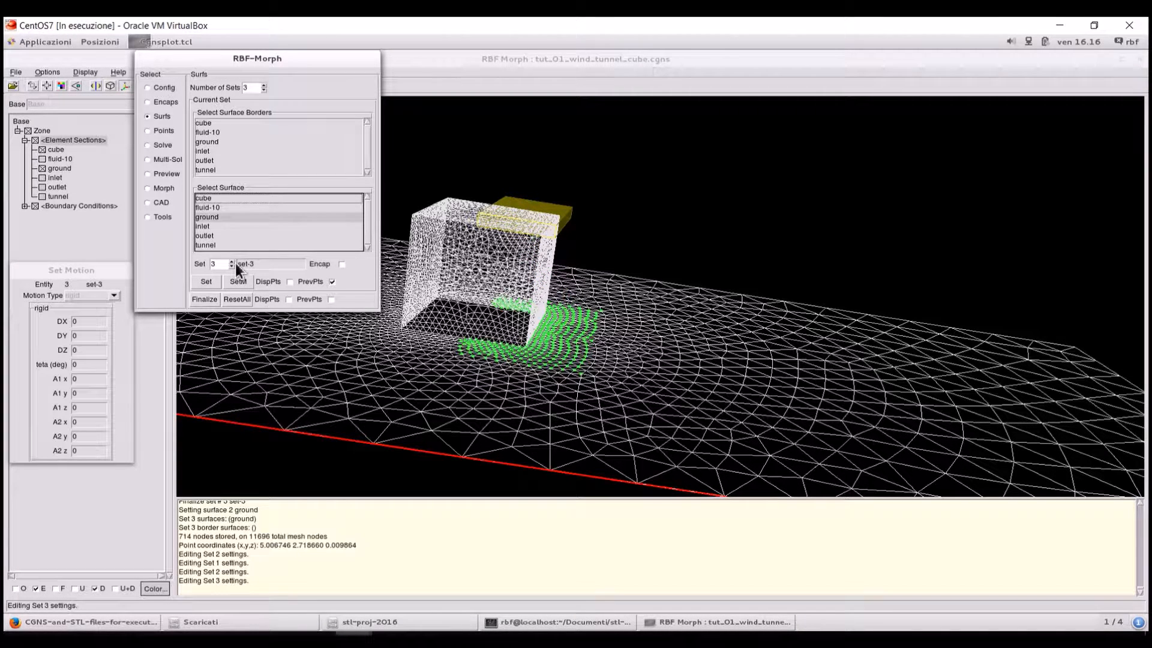
Display and preview the points of all surface sets together, inspect them up close around the cube, and hide them again.
click(332, 281)
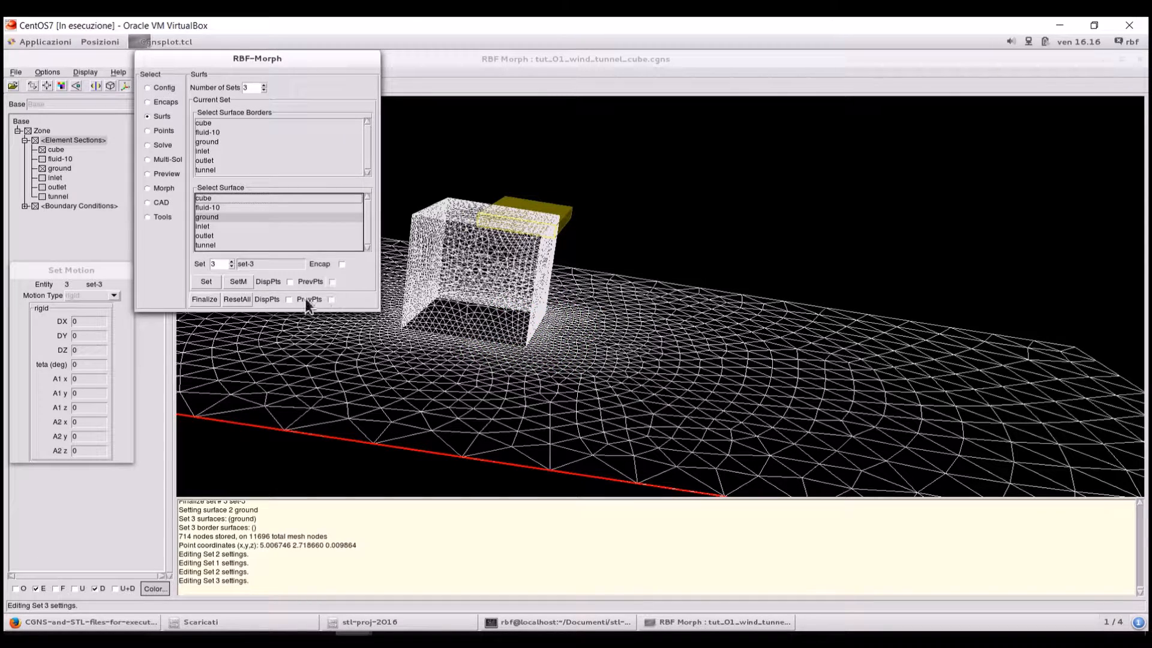
click(289, 299)
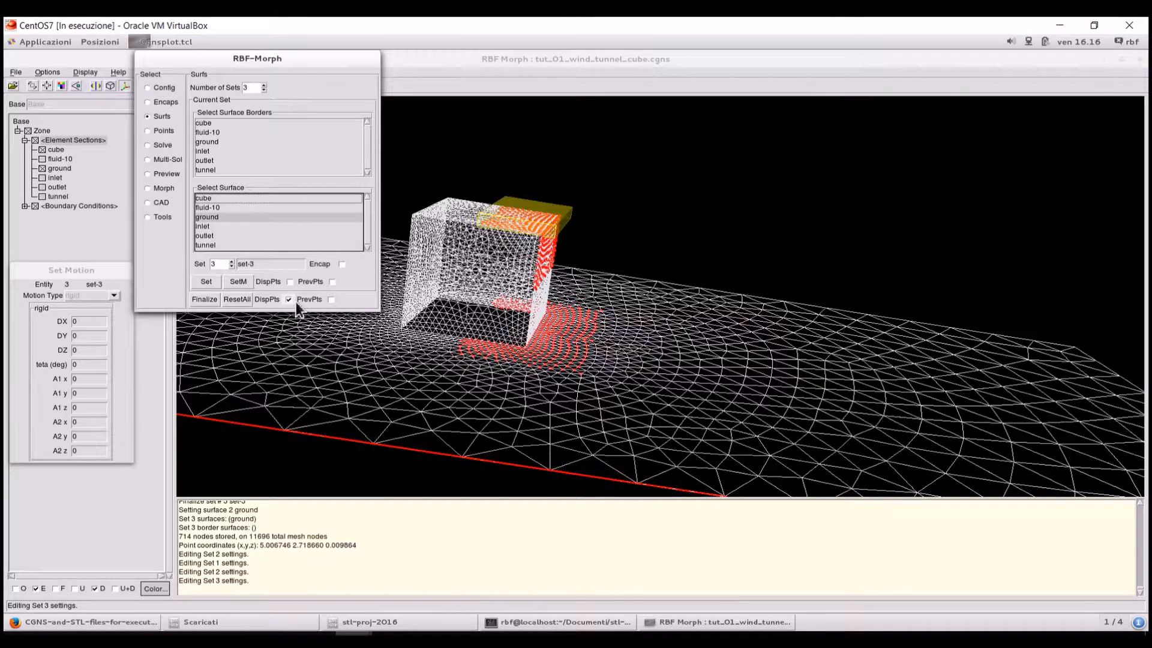
click(331, 299)
click(289, 299)
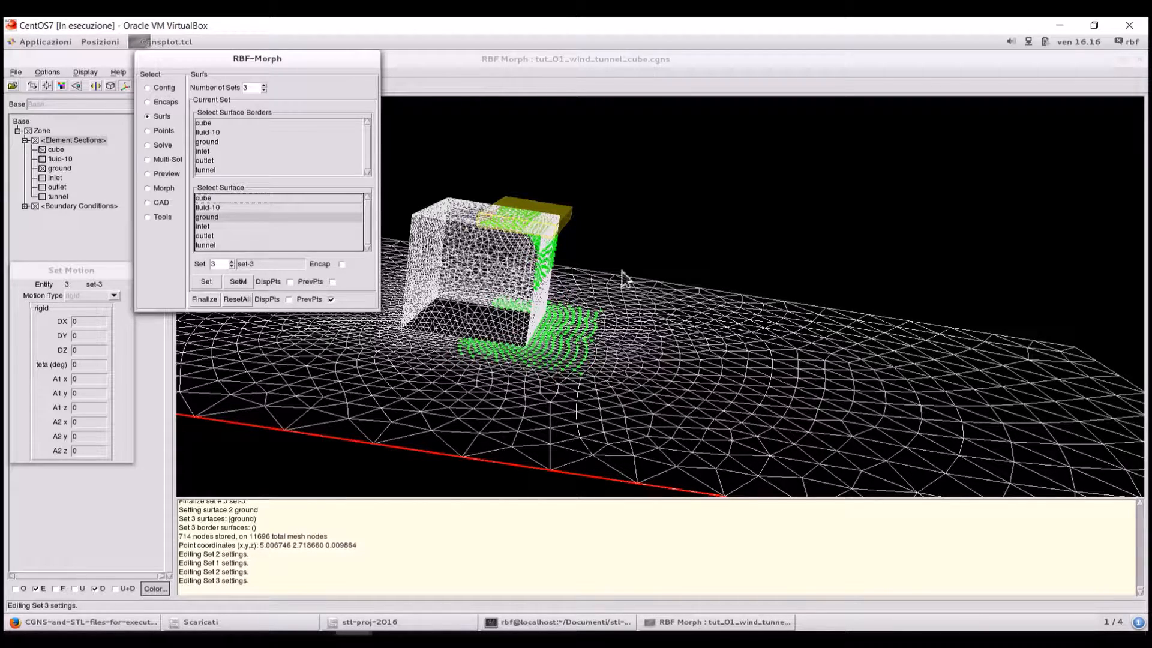
right_drag(613, 240, 621, 275)
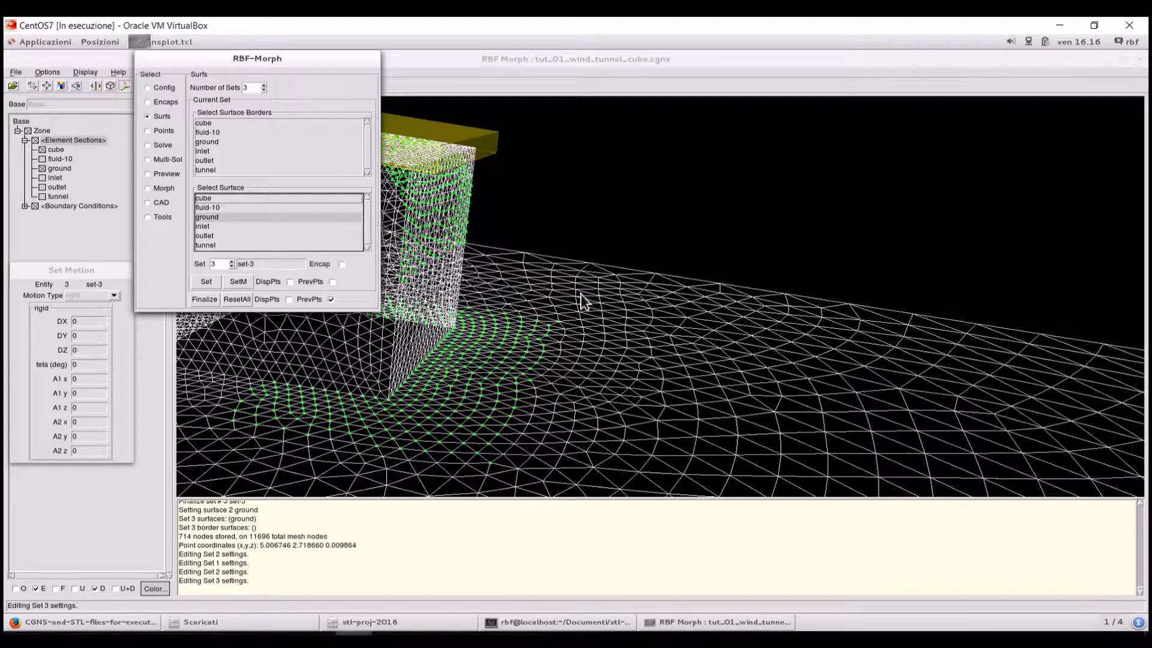
click(569, 313)
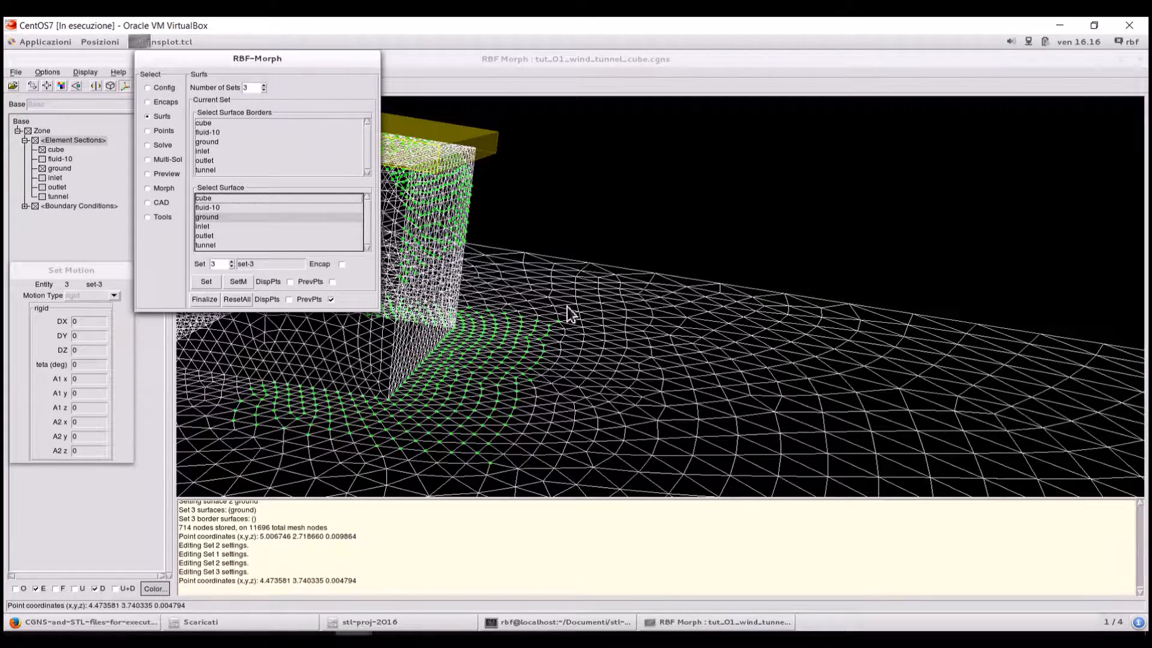
drag(594, 316, 609, 203)
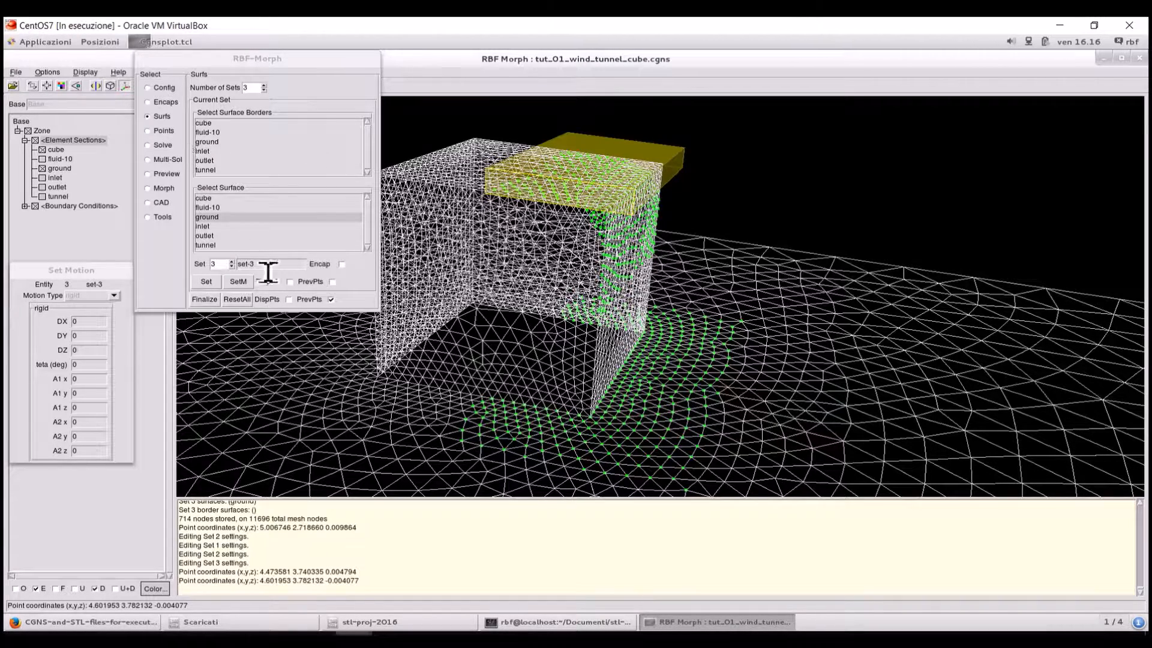
click(331, 299)
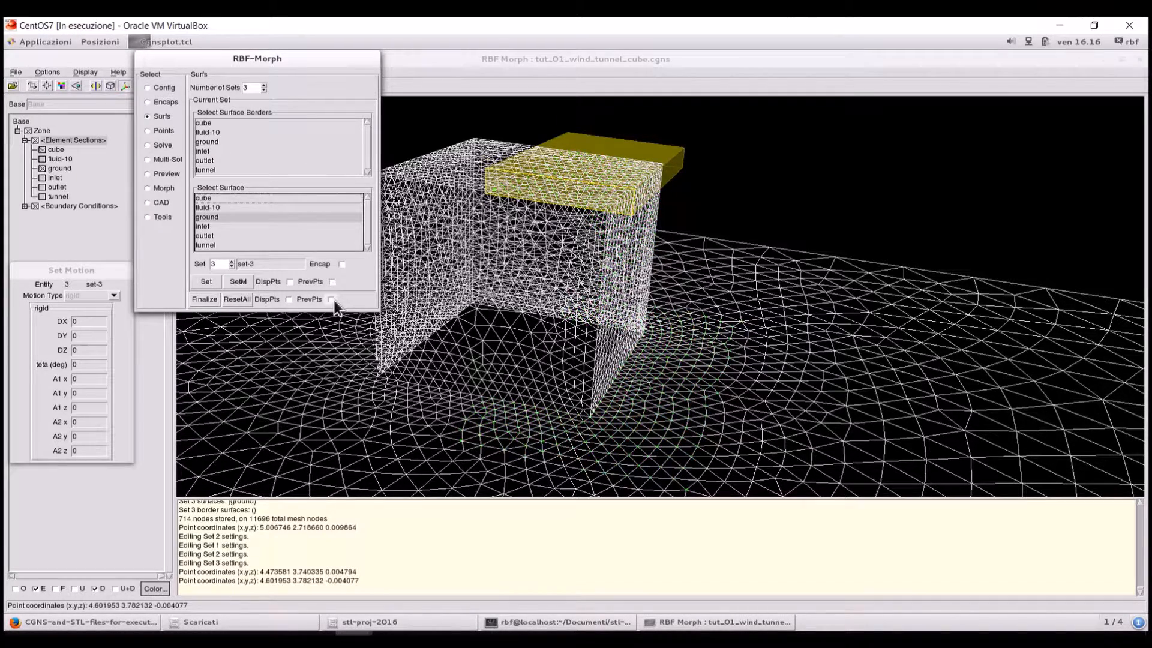
Generate and check the solver's source points for stl-proj with the existing solver parameters, and compute the solution.
click(172, 150)
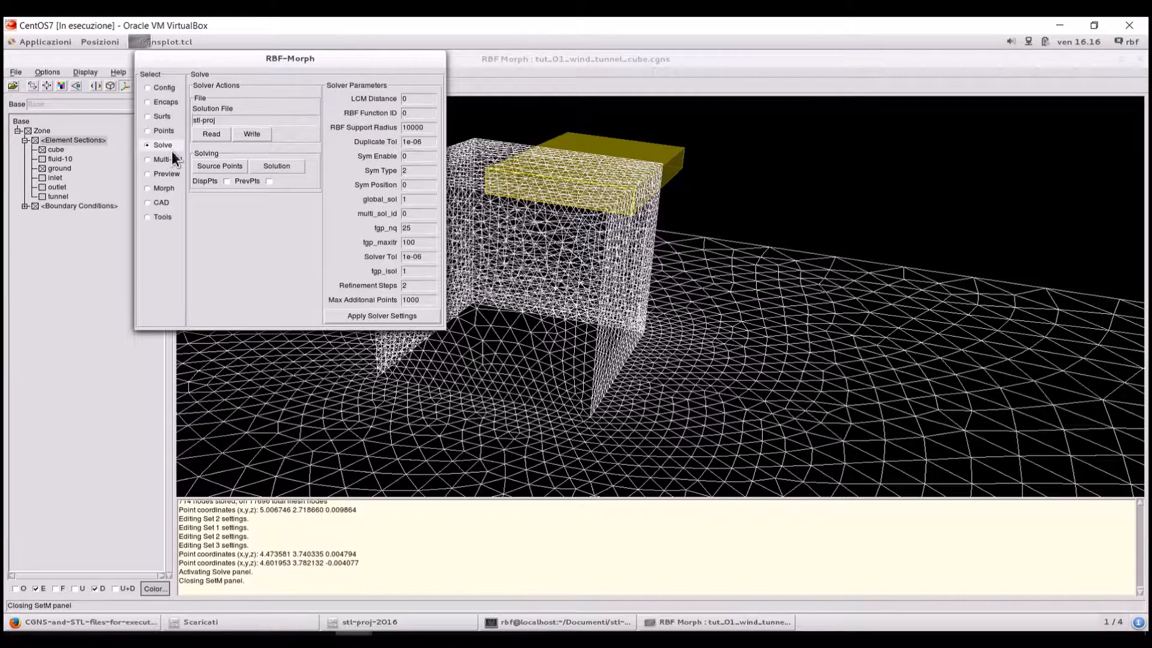
click(218, 165)
click(227, 181)
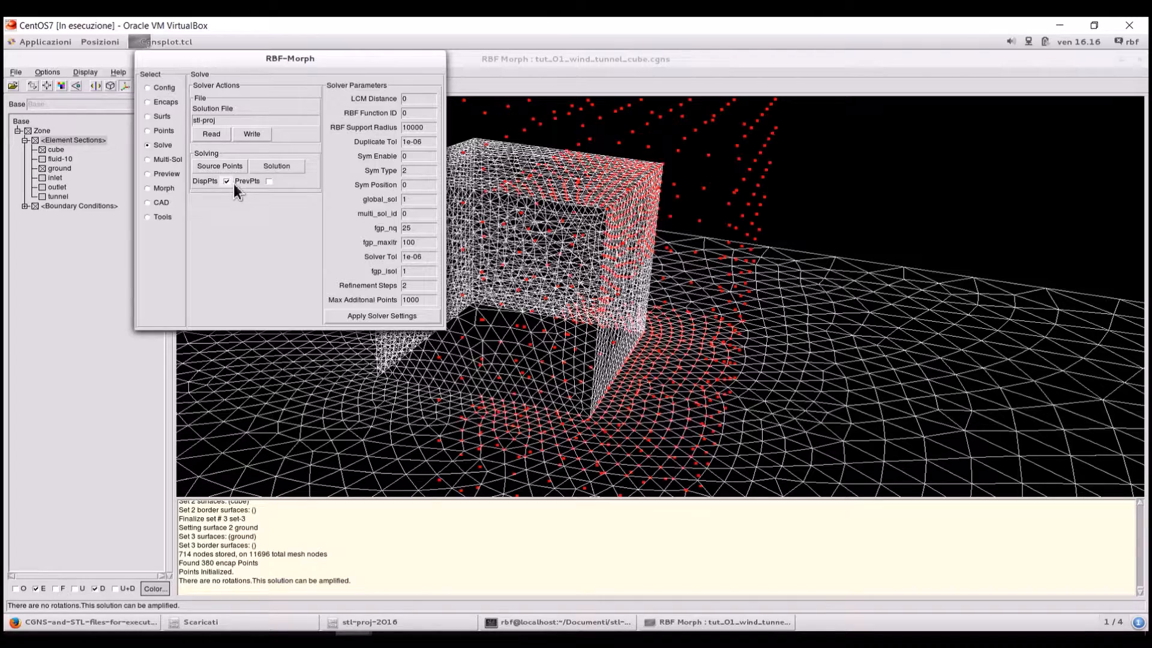
click(227, 181)
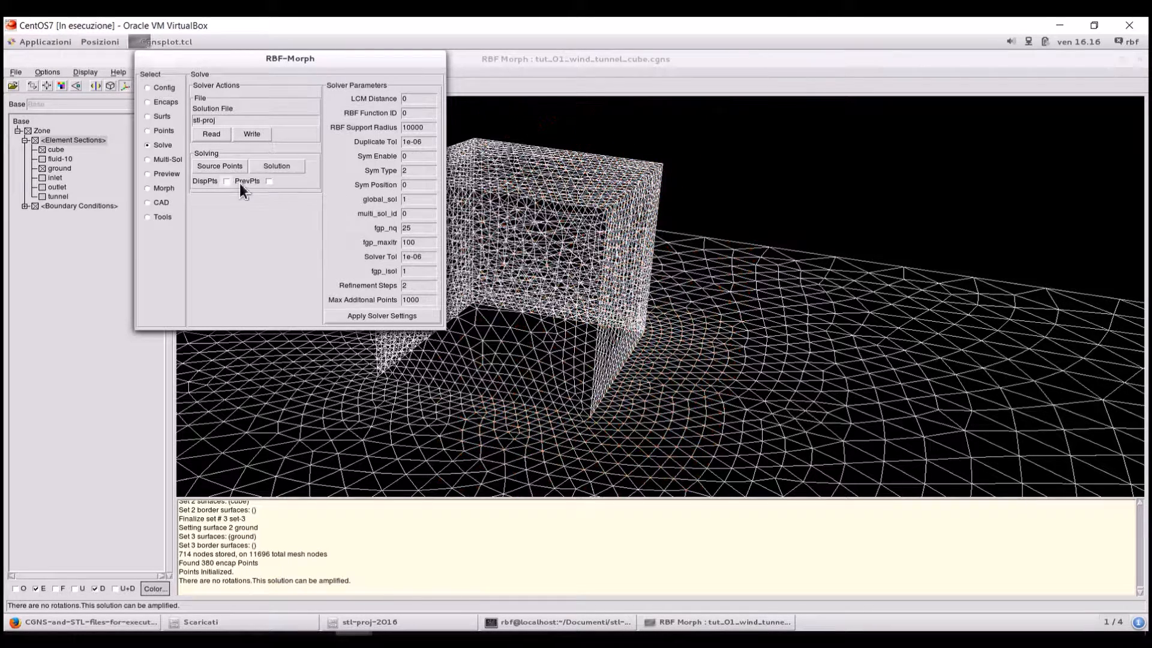
click(273, 183)
click(273, 167)
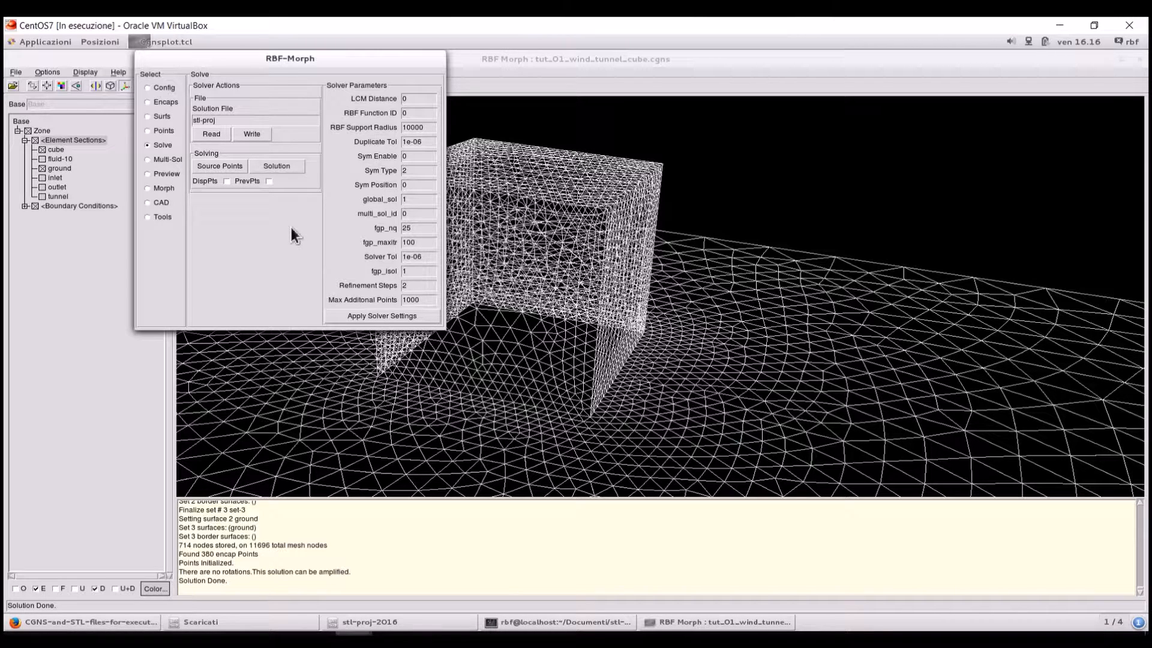
Morph the mesh with an amplification of 1 and turn on face rendering to inspect the rounded cube.
click(154, 190)
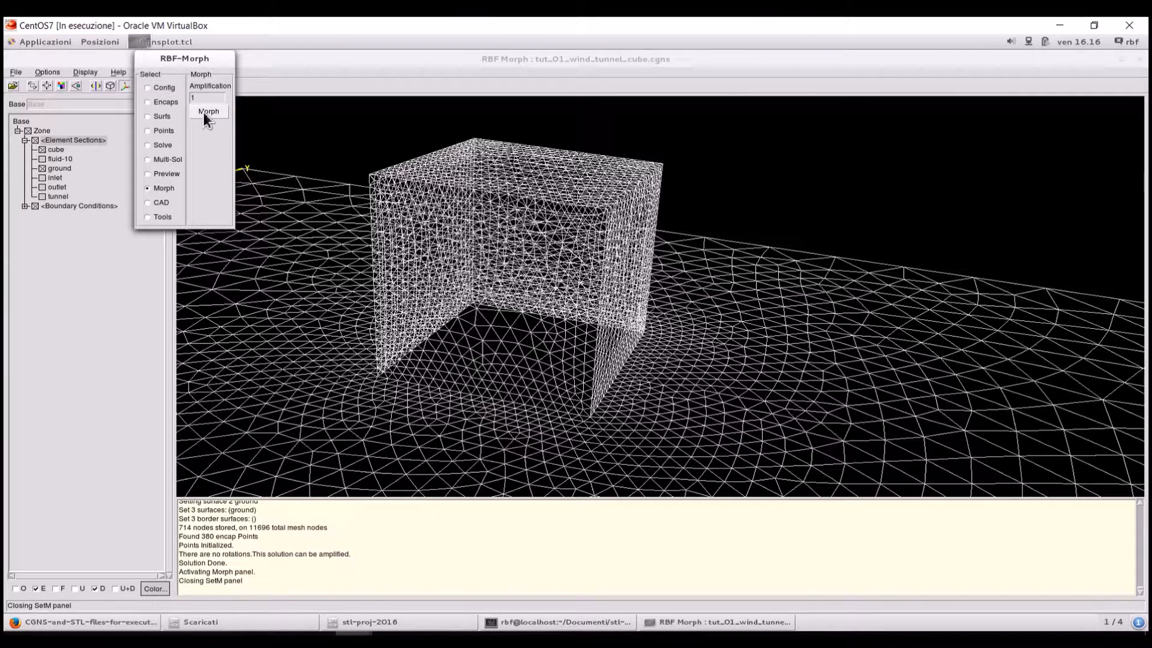
click(204, 113)
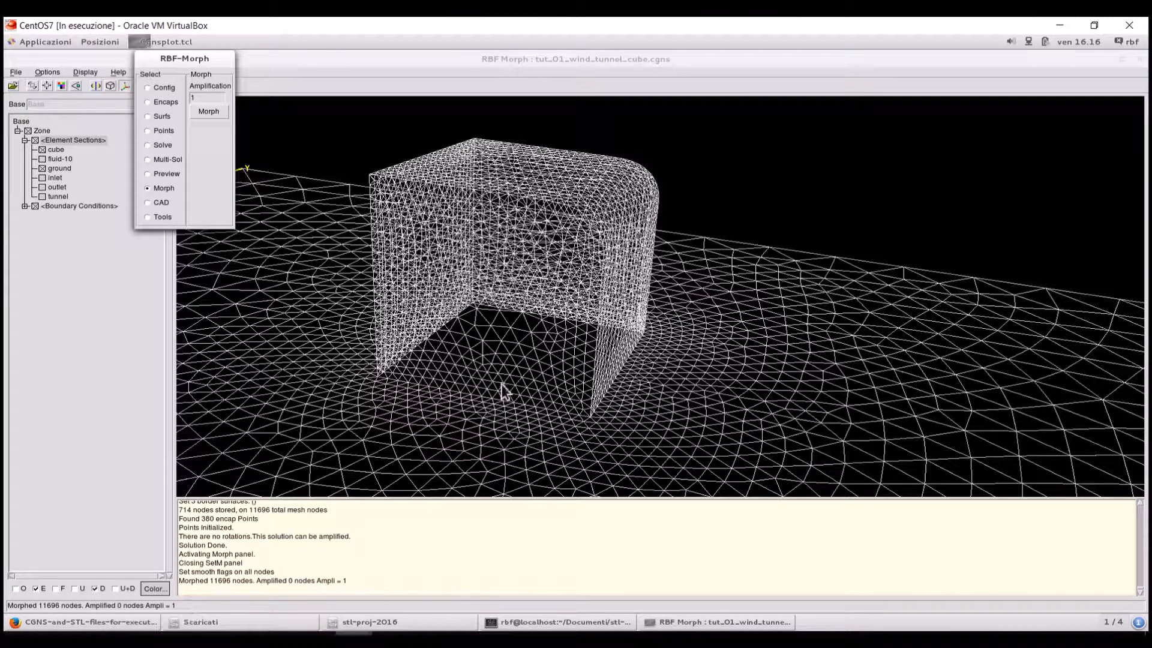
click(72, 142)
click(56, 589)
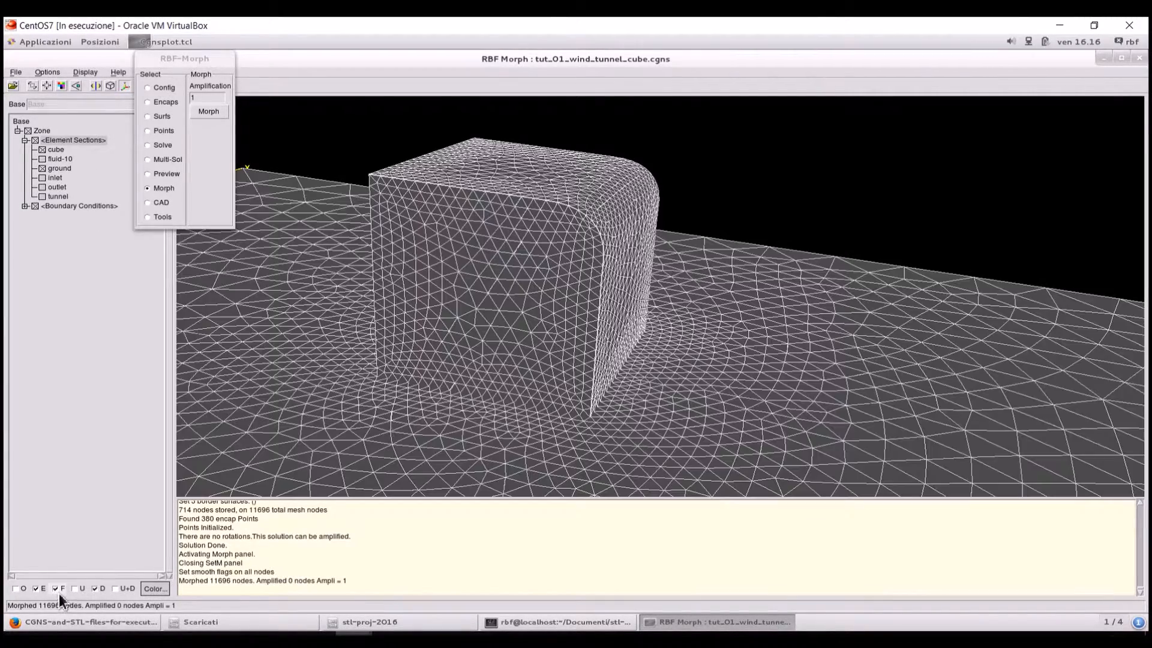
drag(659, 396, 682, 387)
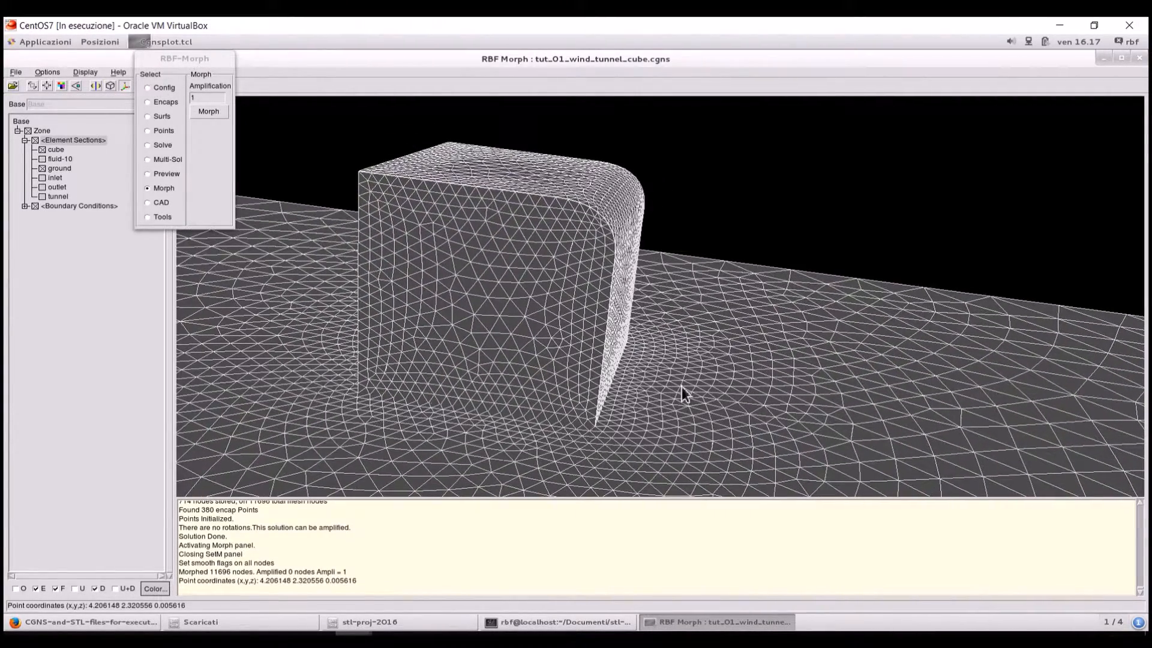
click(82, 588)
Set the preview amplification step to 0.1 and preview the morph at amplification 1.
click(167, 177)
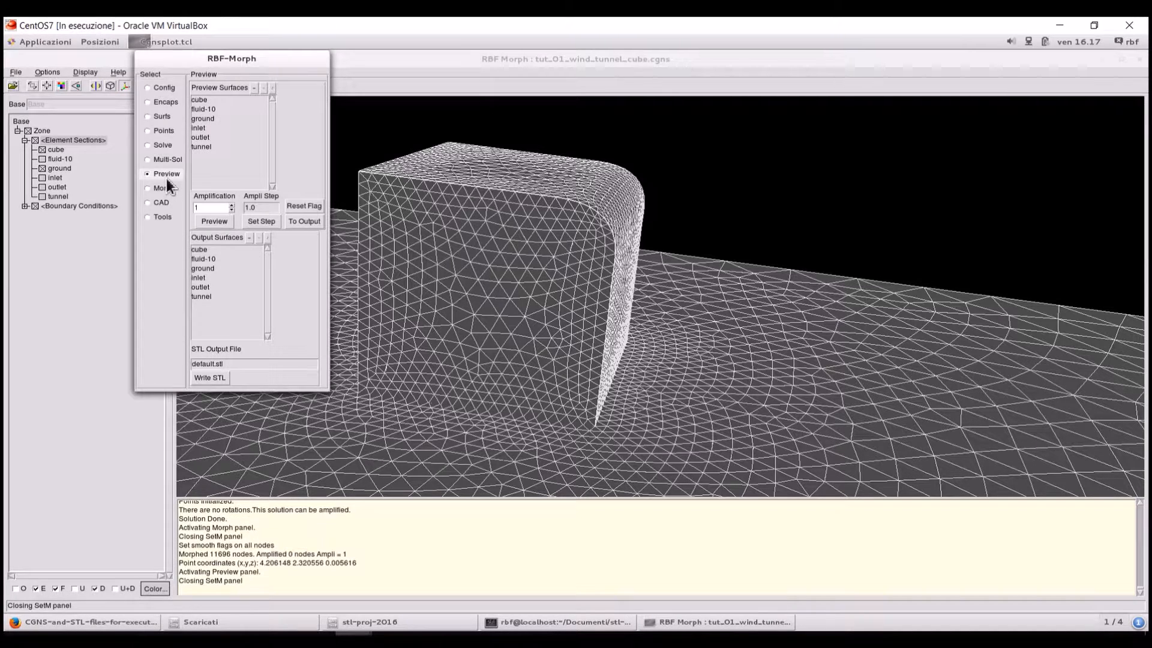
drag(264, 215, 231, 219)
text(0.1)
click(233, 222)
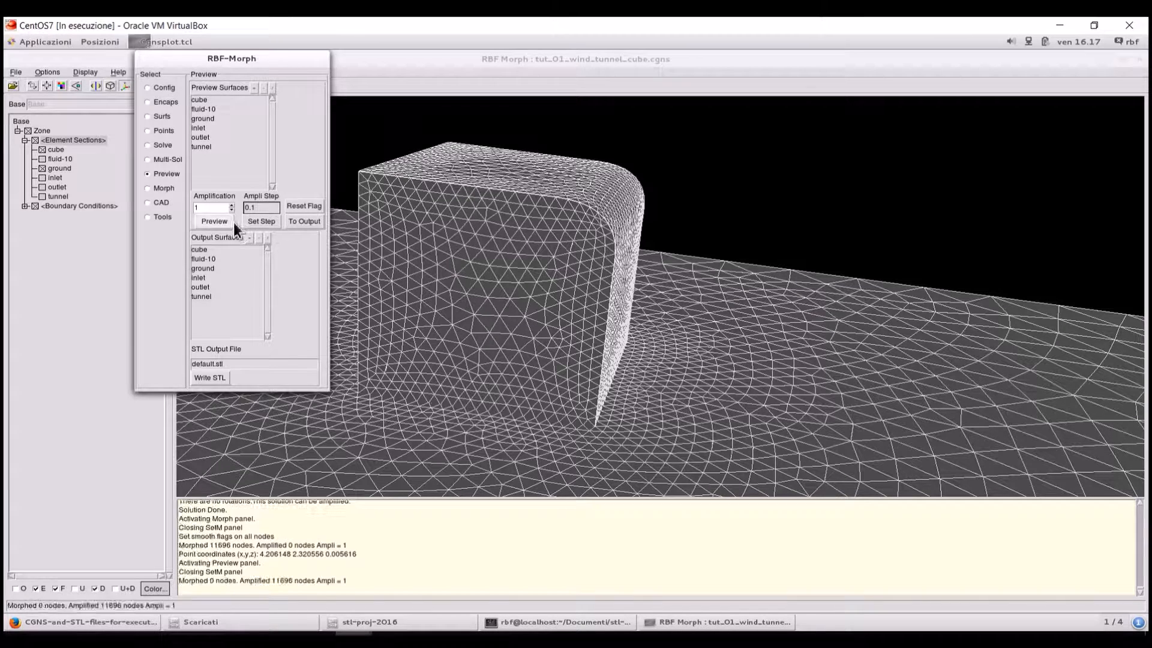
Lower the preview amplification to 0 in steps of 0.1 to watch the cube's fillet on the surface mesh.
click(234, 211)
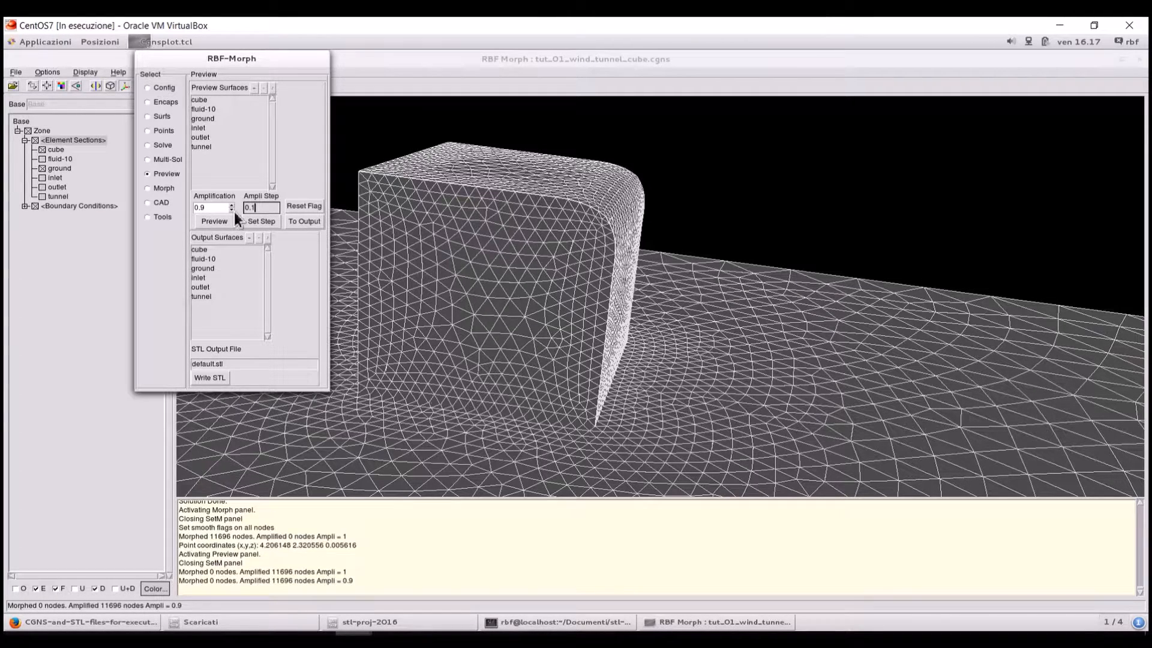
click(234, 211)
click(233, 211)
click(232, 211)
click(233, 211)
click(232, 211)
click(232, 211)
click(233, 211)
click(233, 211)
click(233, 211)
Raise the preview amplification of the surface mesh back to 1.0 in steps of 0.1.
click(232, 206)
click(232, 205)
click(232, 205)
click(232, 205)
click(232, 205)
click(232, 206)
click(232, 205)
click(232, 205)
click(232, 205)
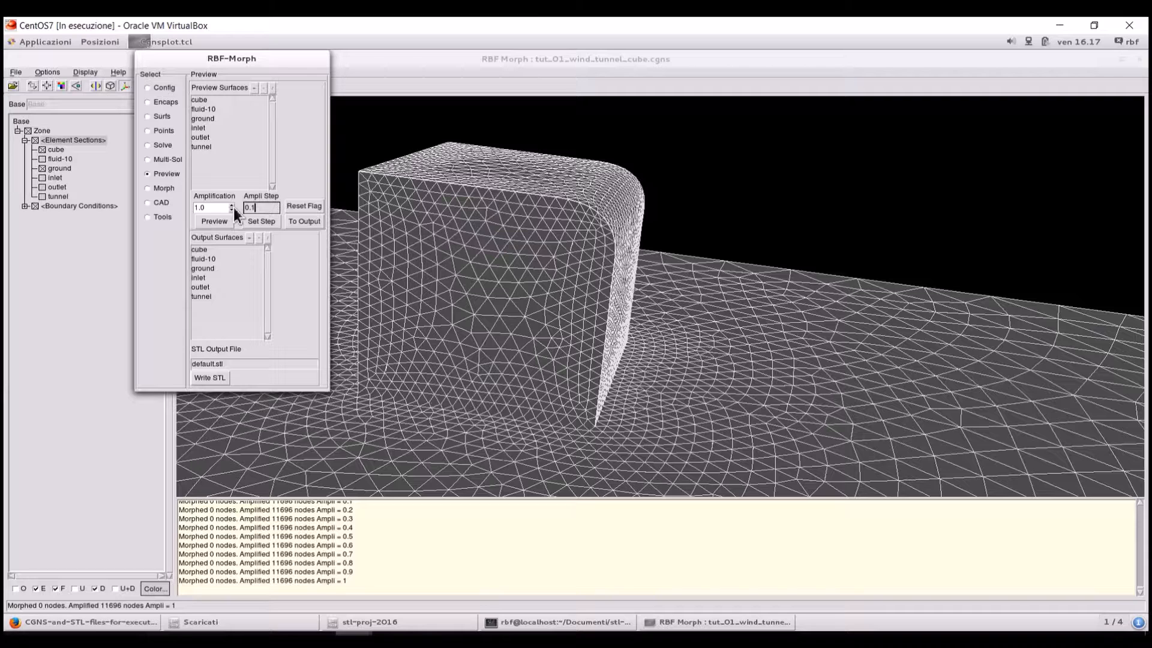
Hide the ground and cube sections and display only the fluid-10 volume as an outline without edges or faces.
click(58, 142)
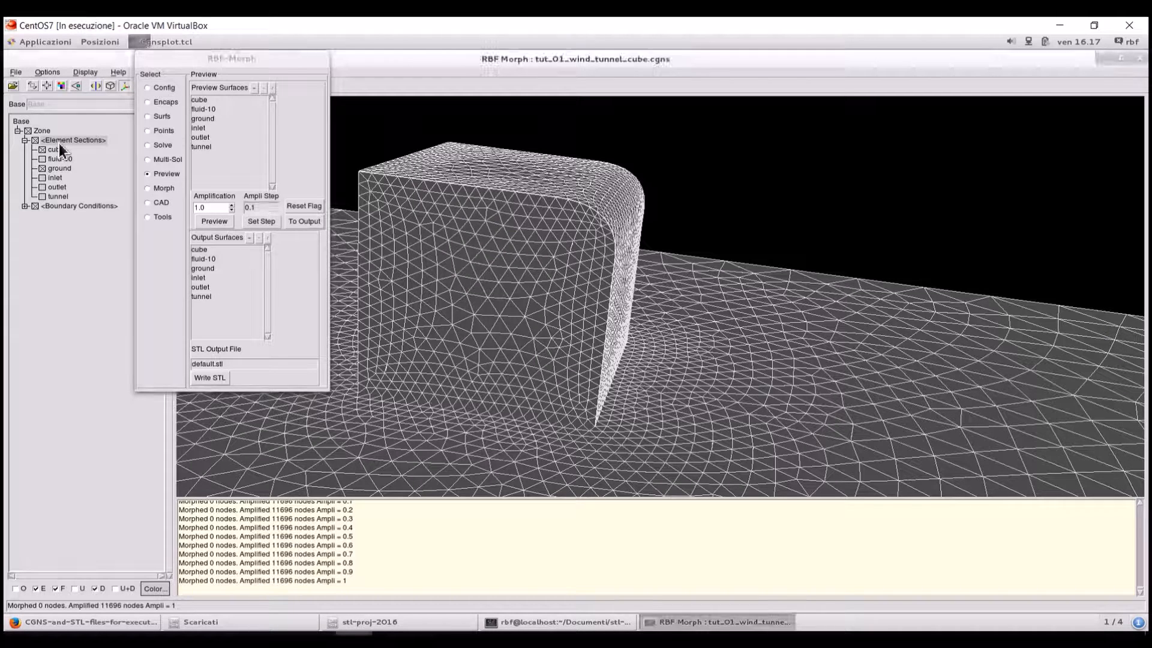
click(44, 169)
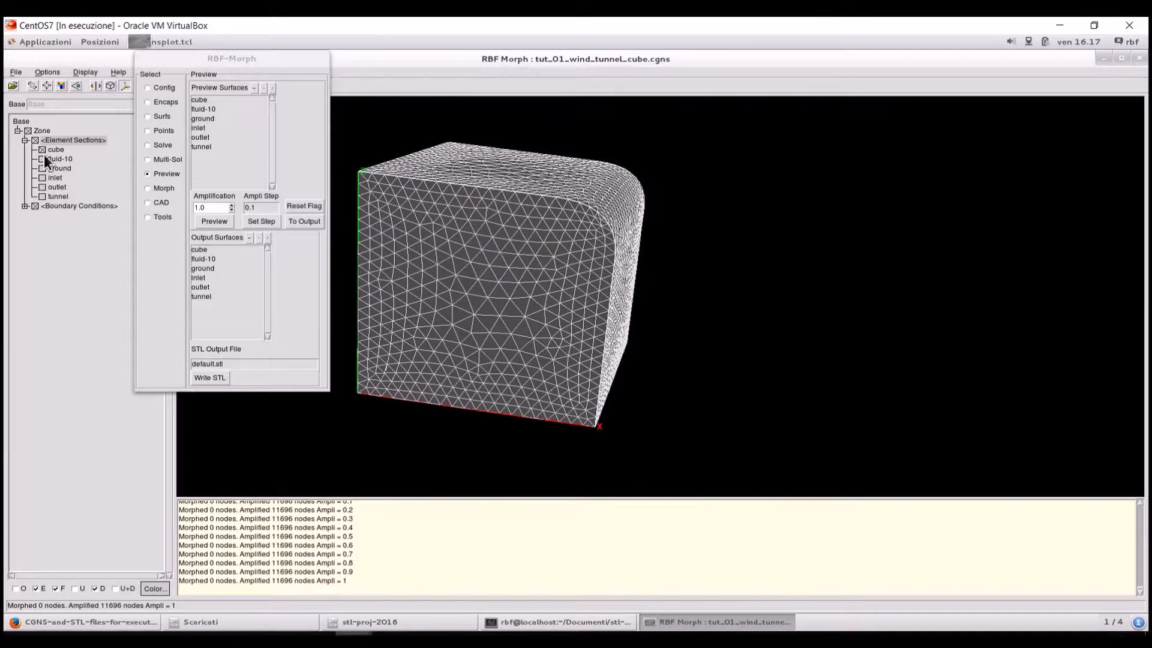
click(42, 150)
click(43, 160)
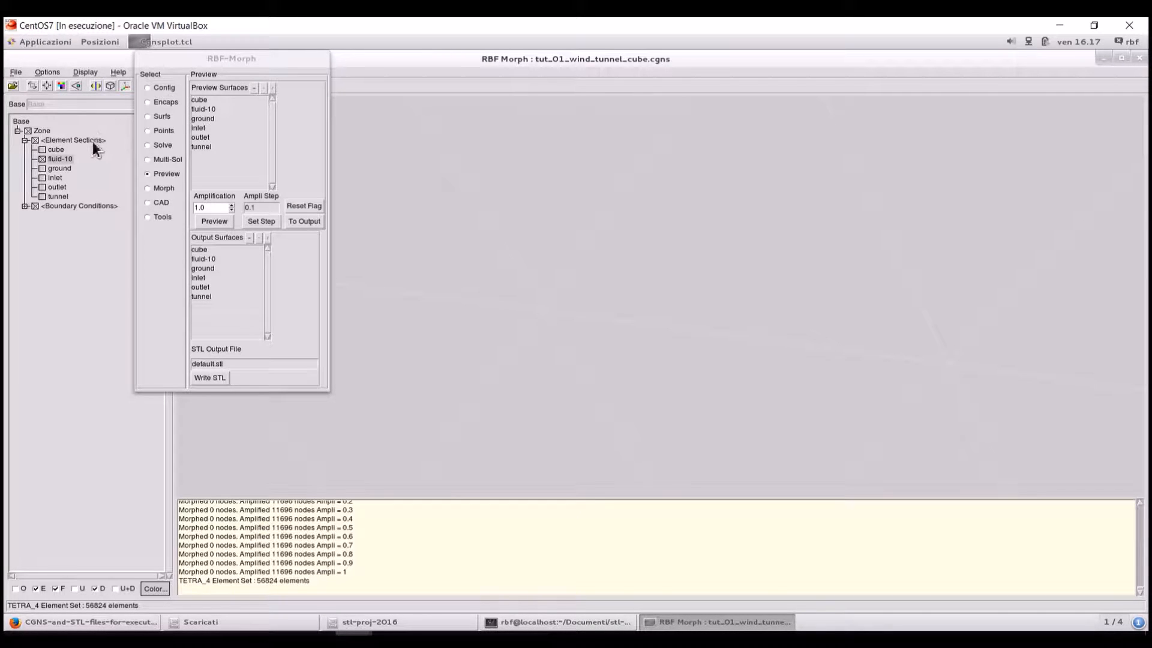
click(57, 591)
click(45, 590)
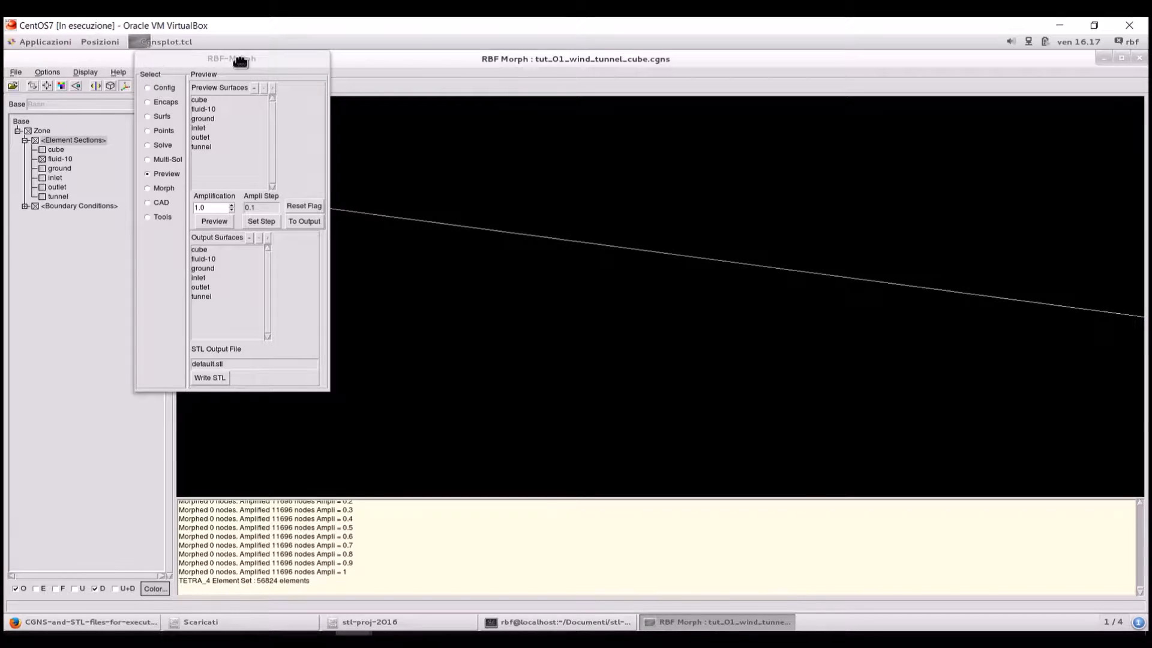
drag(240, 62, 363, 81)
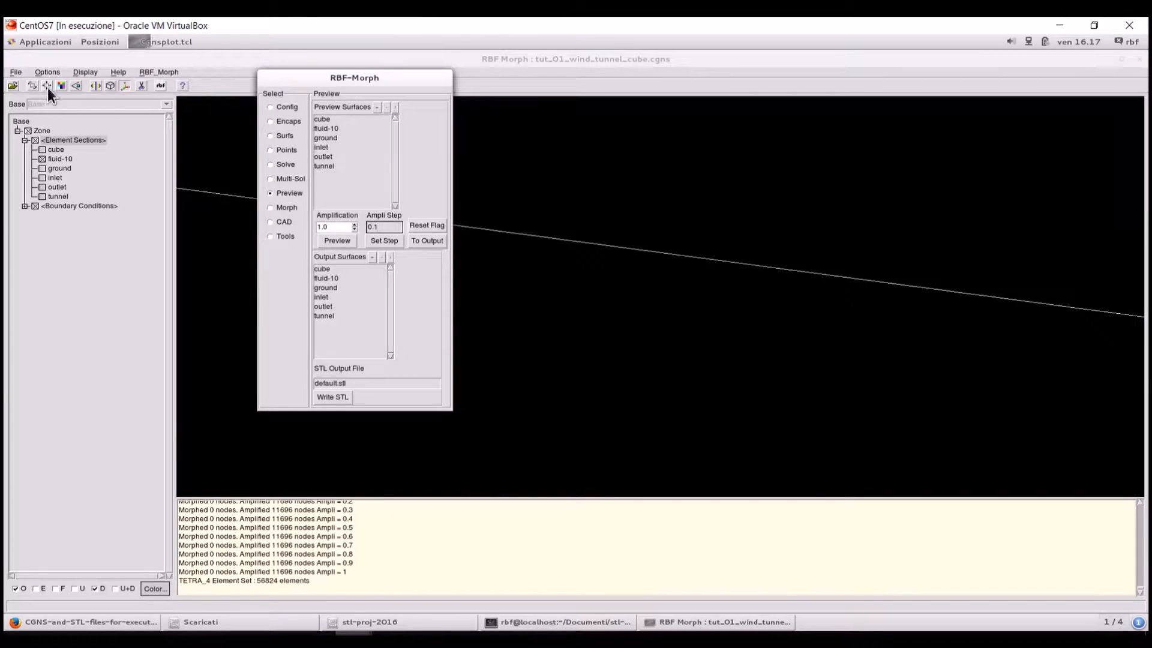
click(48, 87)
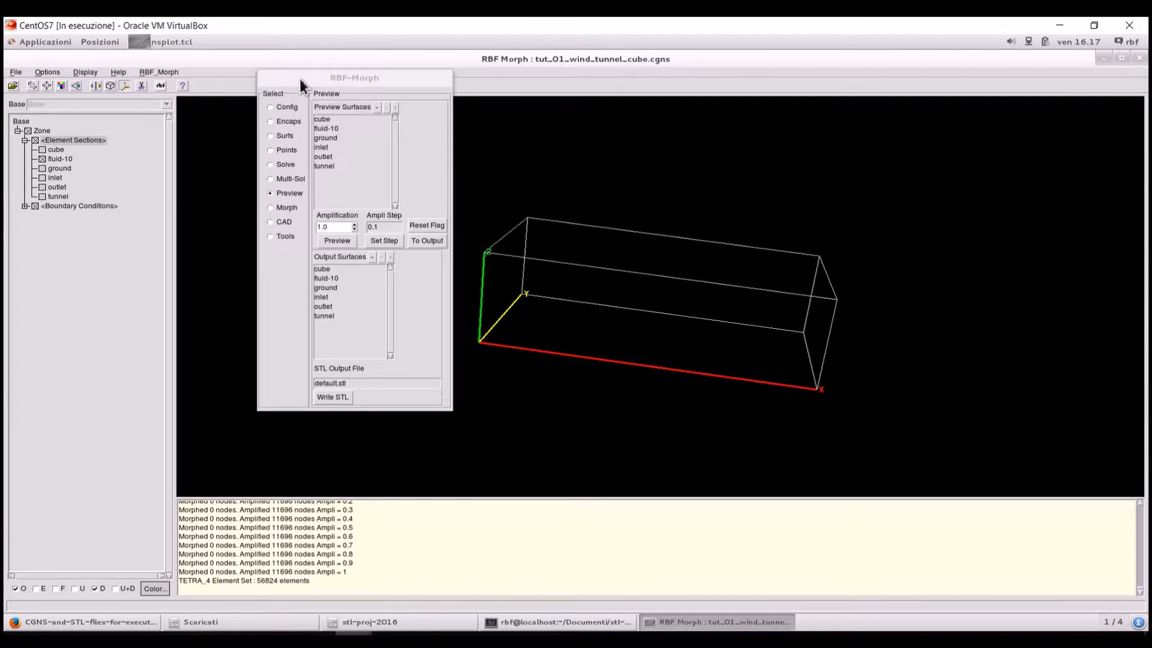
Define a Y-direction cutting plane at offset 2.5 with planar display and compute it through the fluid volume.
click(142, 88)
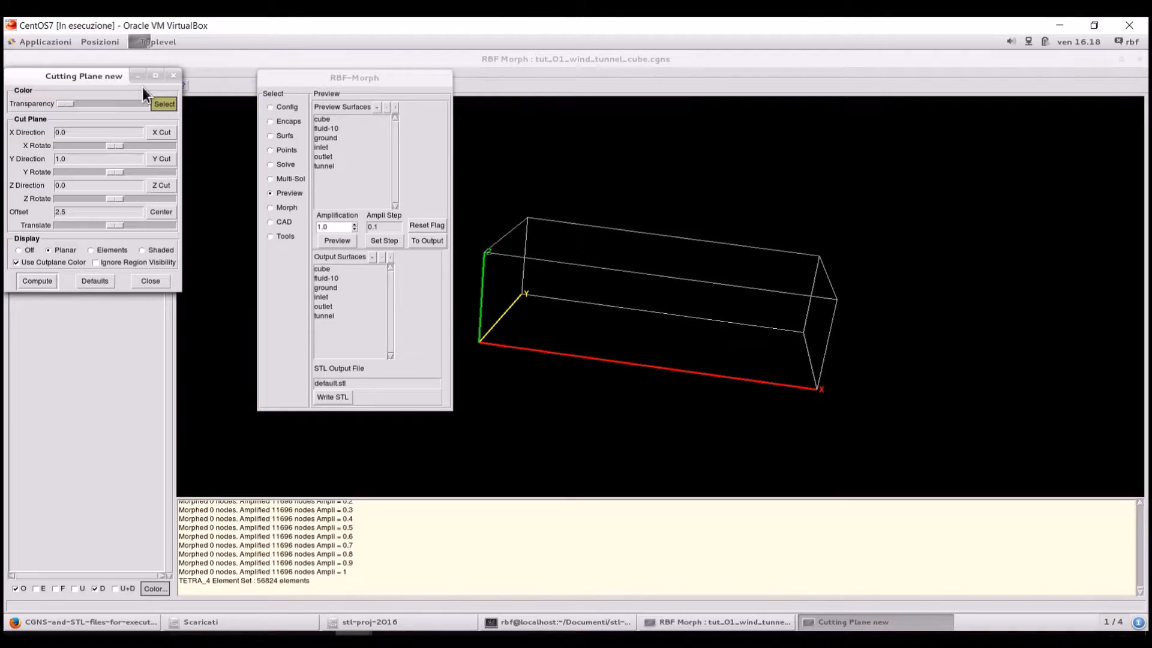
click(164, 162)
mouse_move(744, 307)
mouse_down()
mouse_move(732, 302)
mouse_move(765, 313)
mouse_up()
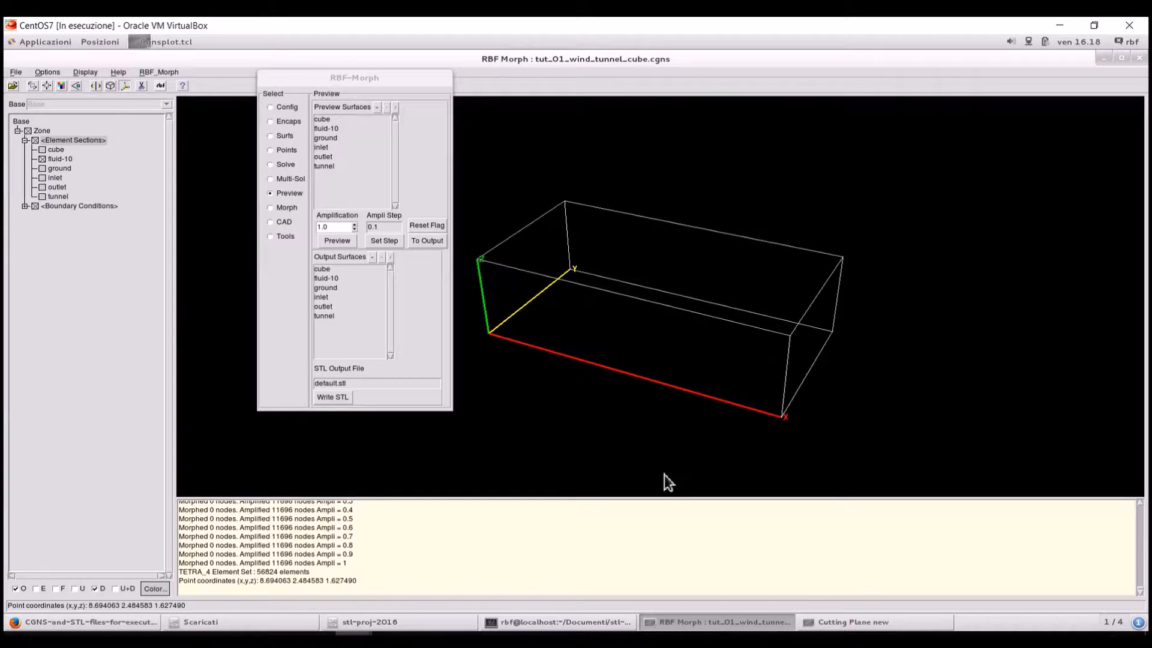
click(882, 624)
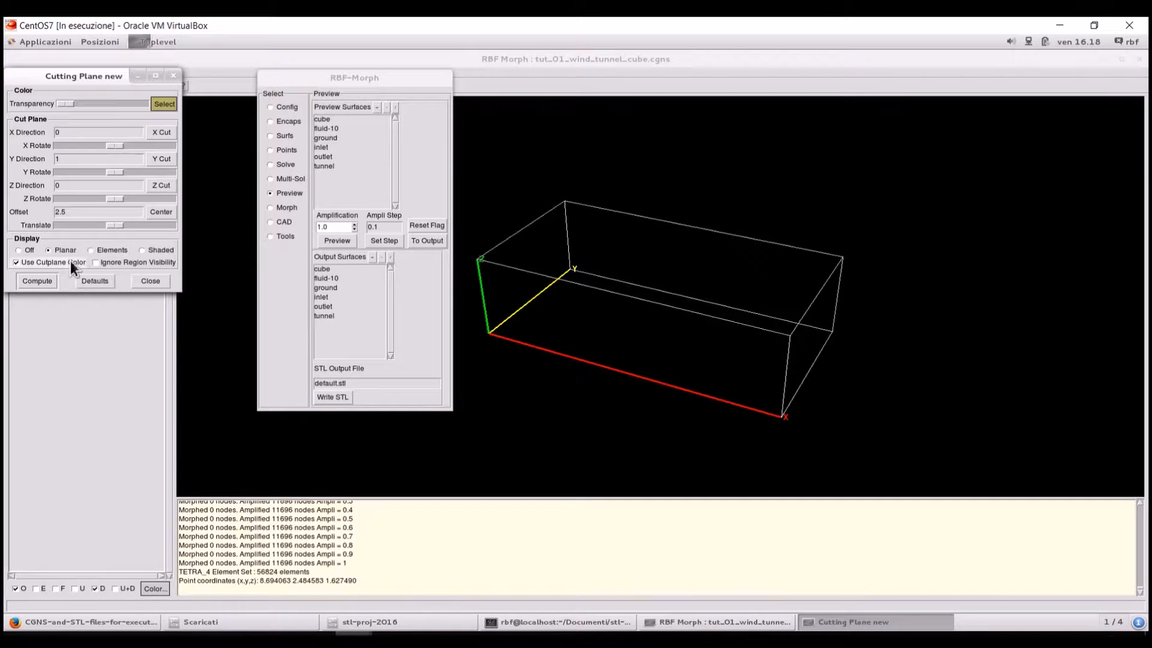
click(48, 282)
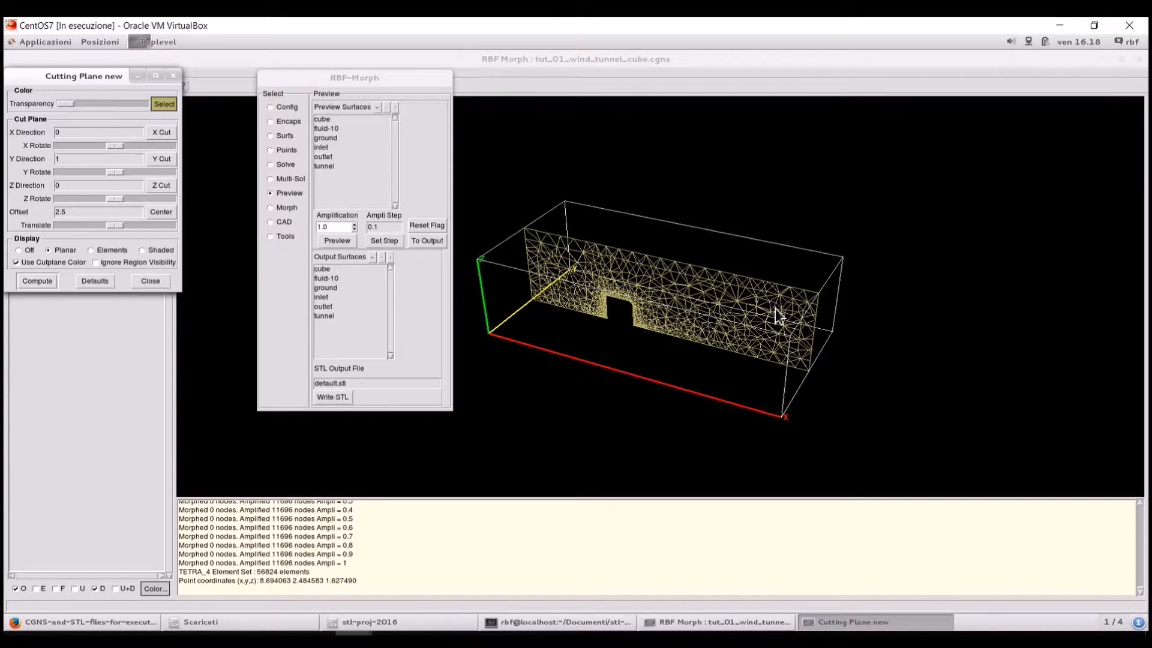
Inspect the cut near the cube in Elements and Shaded display, and return it to Planar display.
mouse_move(774, 313)
mouse_down()
mouse_move(782, 298)
mouse_move(787, 309)
mouse_move(777, 300)
mouse_move(774, 312)
mouse_up()
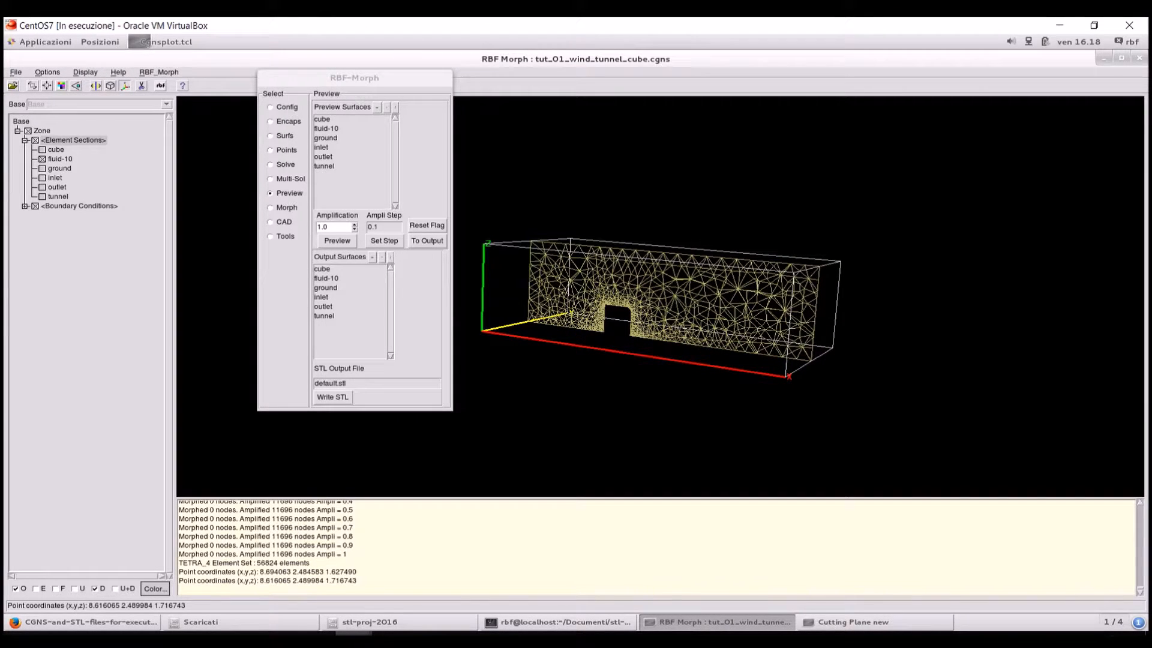
click(918, 627)
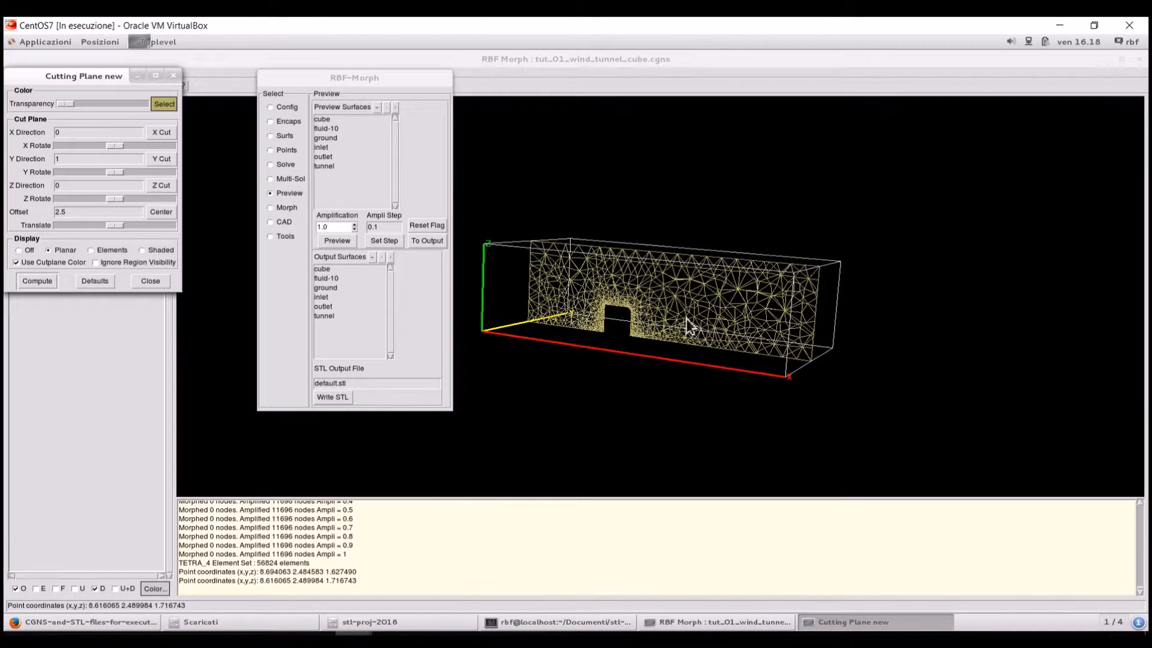
right_drag(646, 298, 645, 396)
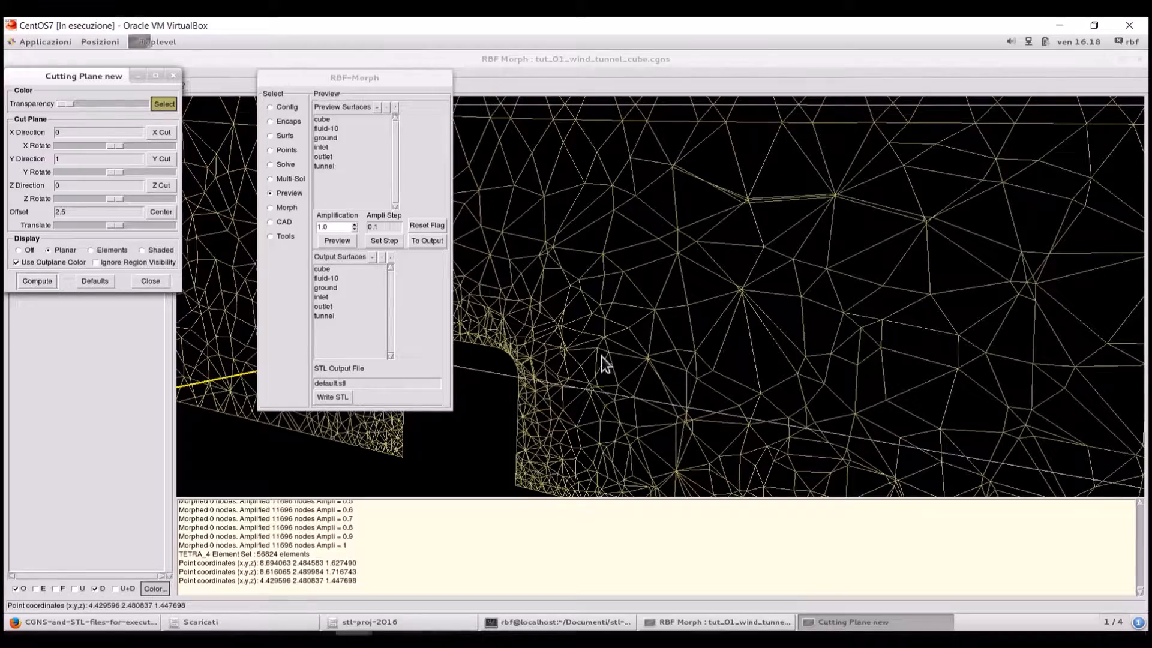
middle_drag(604, 361, 712, 334)
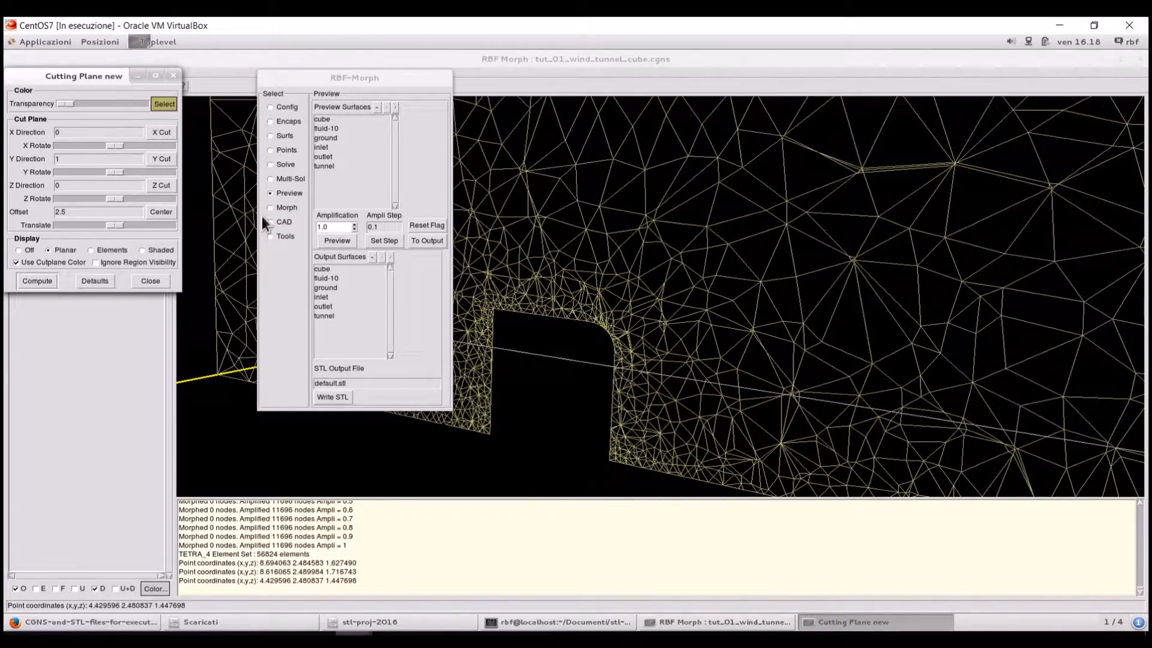
click(109, 251)
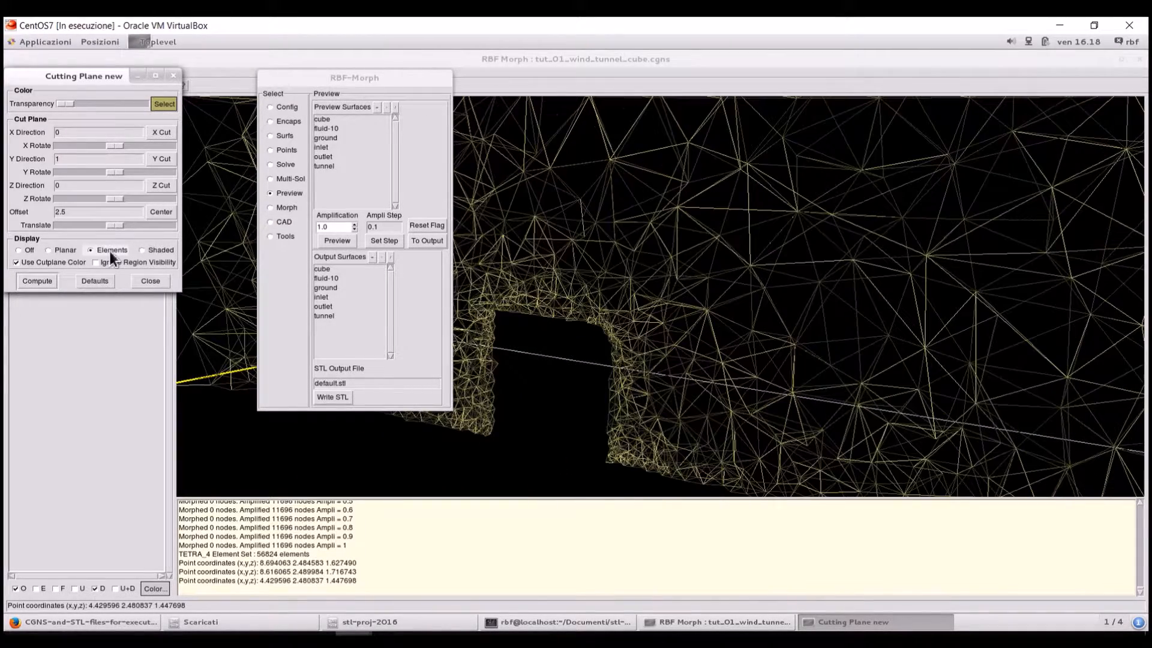
click(142, 250)
drag(667, 349, 672, 341)
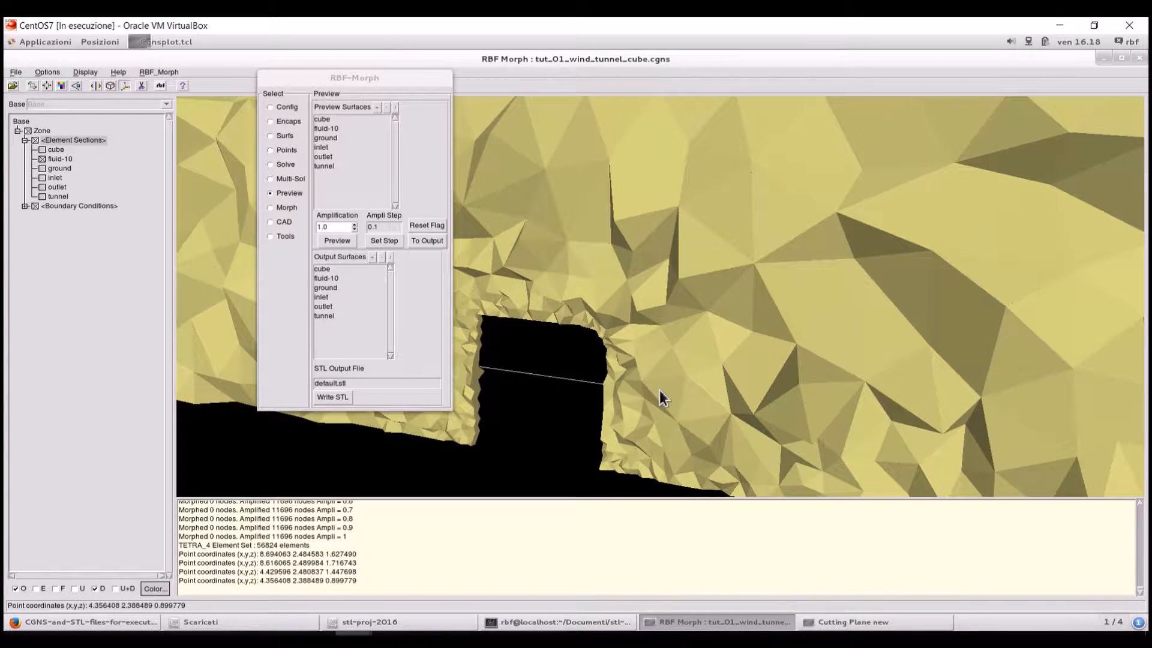
click(886, 622)
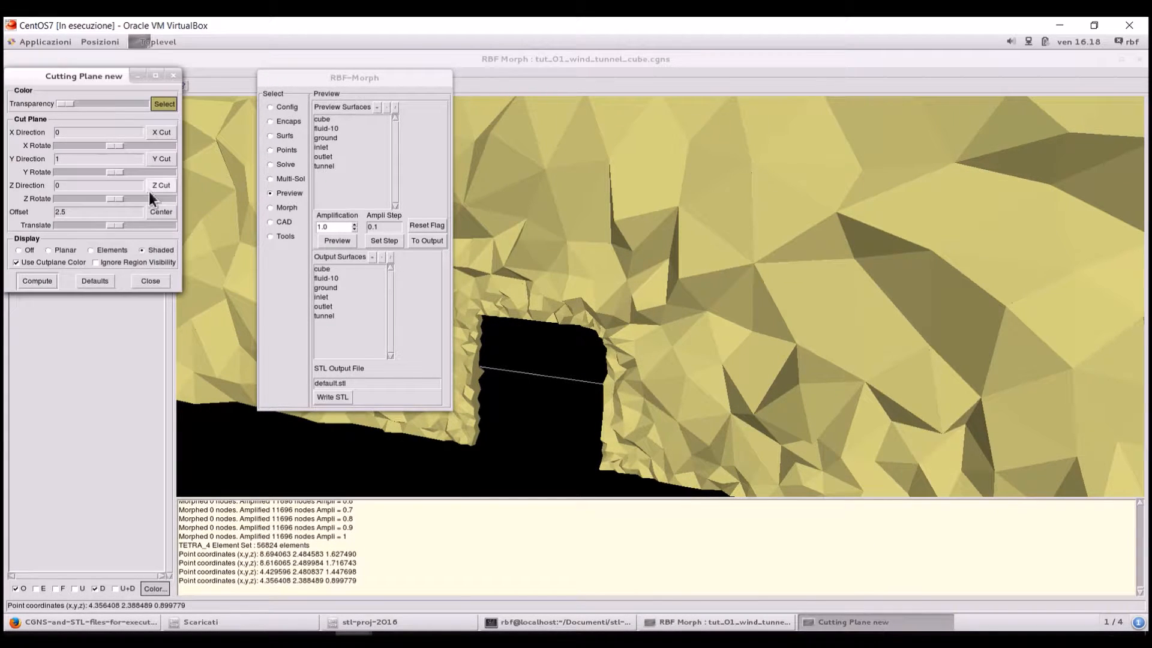
click(48, 252)
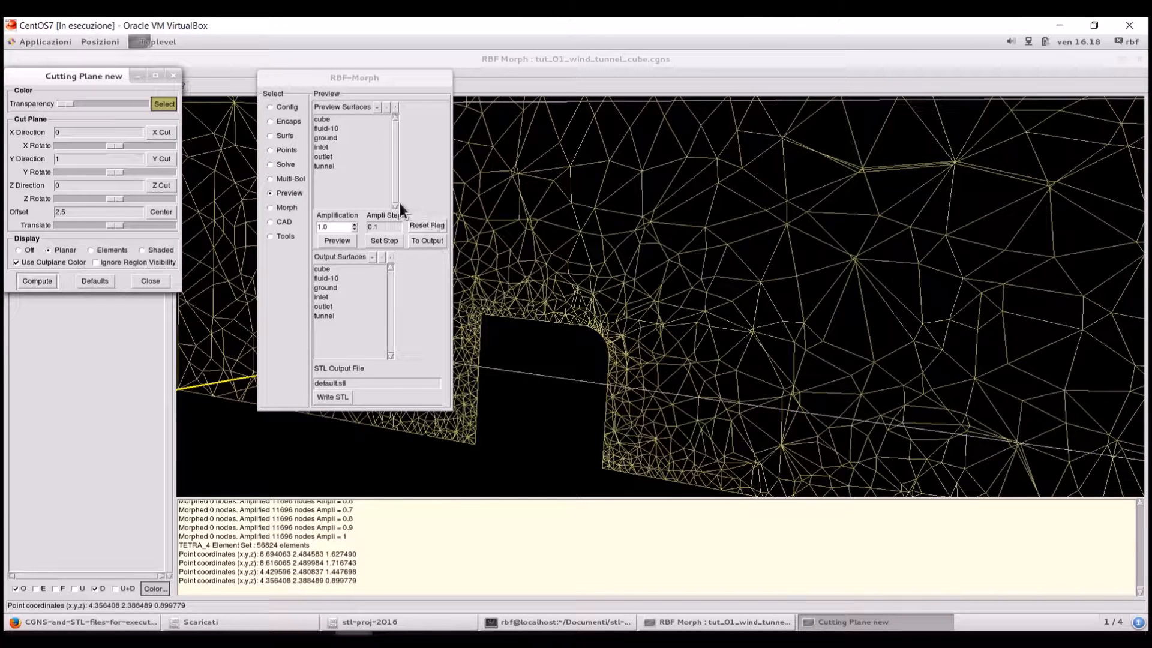
Lower the preview amplification to 0 in steps of 0.1 to examine the volume mesh on the cutting plane.
click(356, 229)
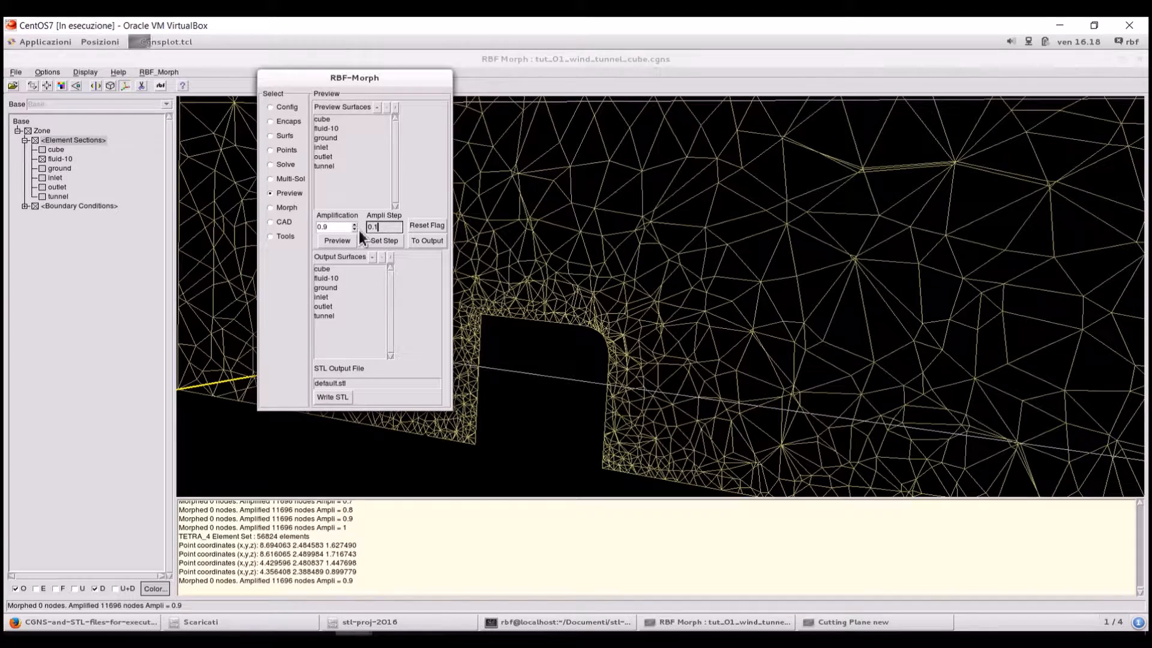
click(359, 229)
click(359, 229)
click(359, 229)
click(359, 229)
click(359, 229)
click(358, 230)
click(359, 230)
click(359, 230)
click(359, 229)
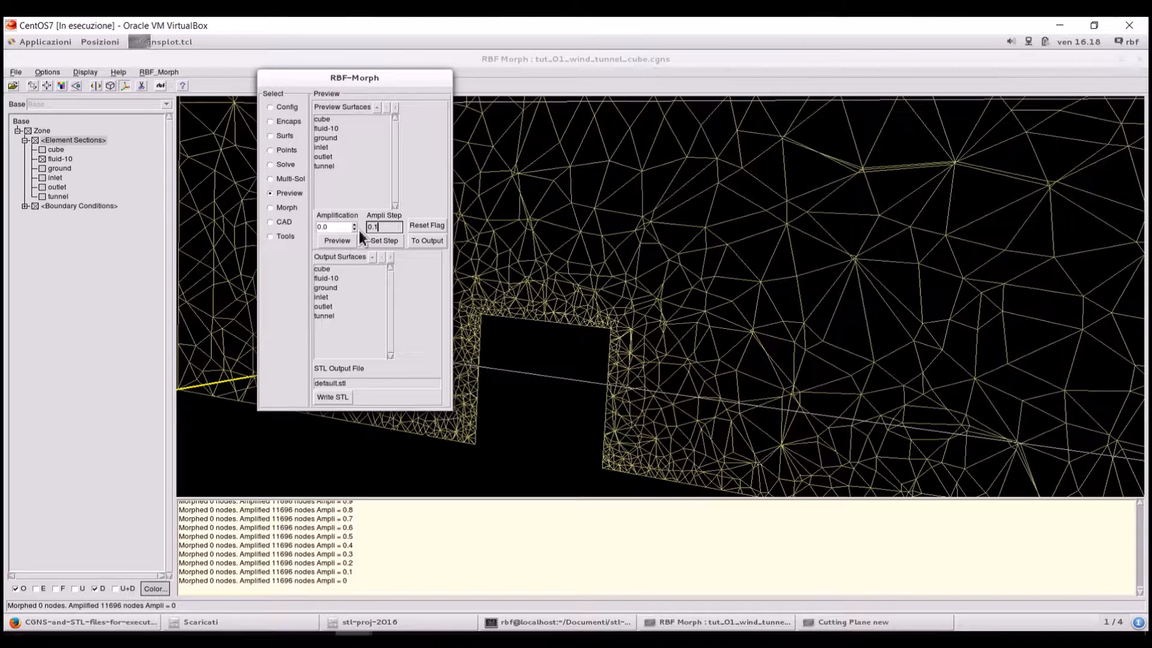
Raise the preview amplification to 0.9 in steps of 0.1 to watch the volume mesh deform on the cutting plane.
click(354, 224)
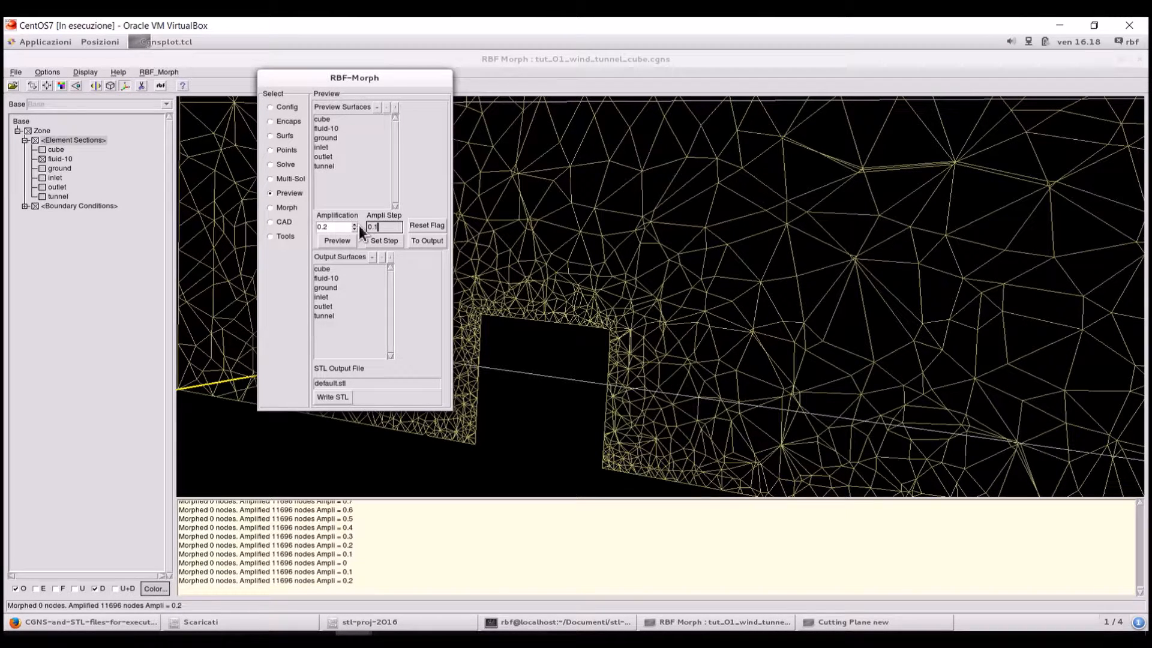
click(355, 224)
click(355, 225)
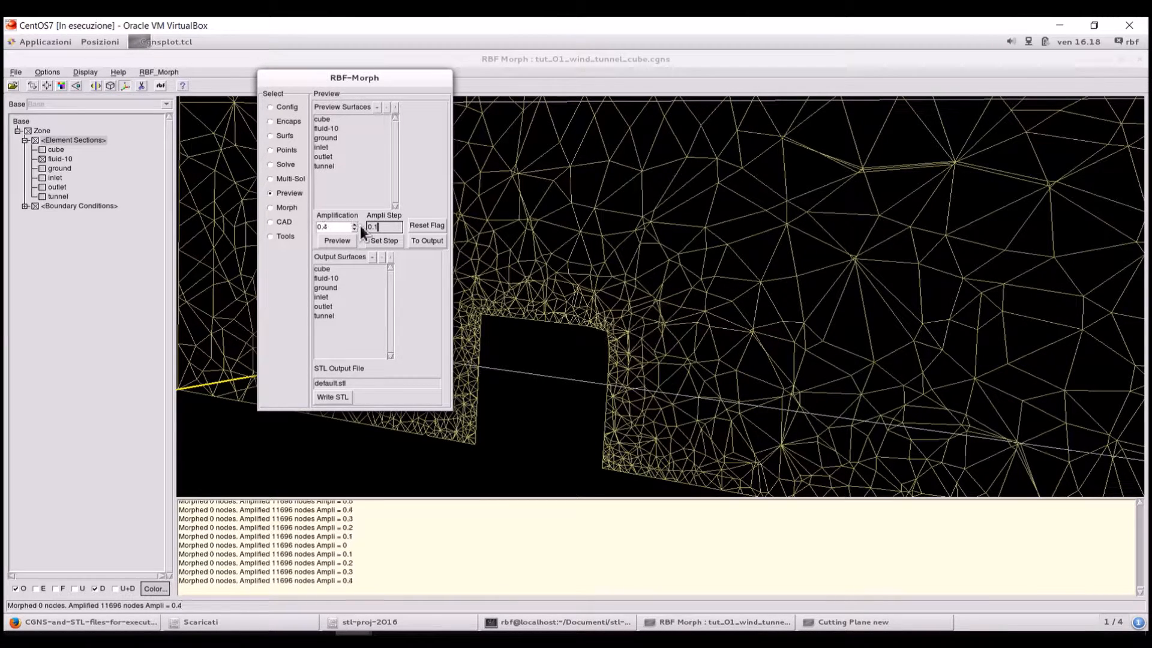
click(355, 225)
click(355, 225)
click(356, 225)
click(355, 225)
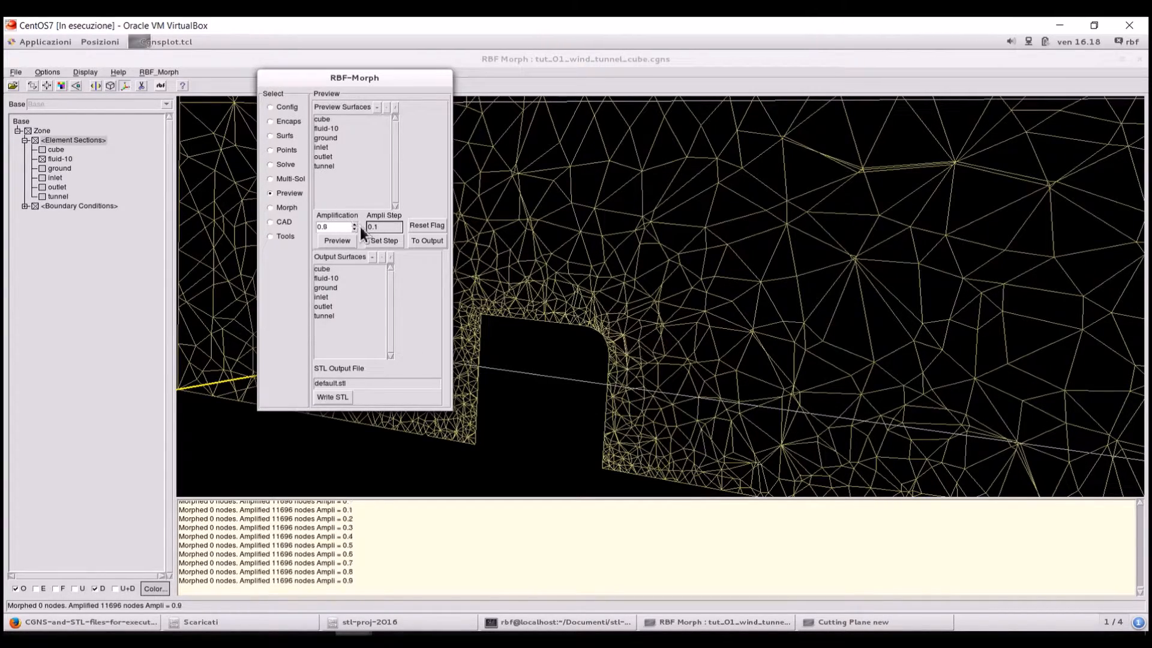